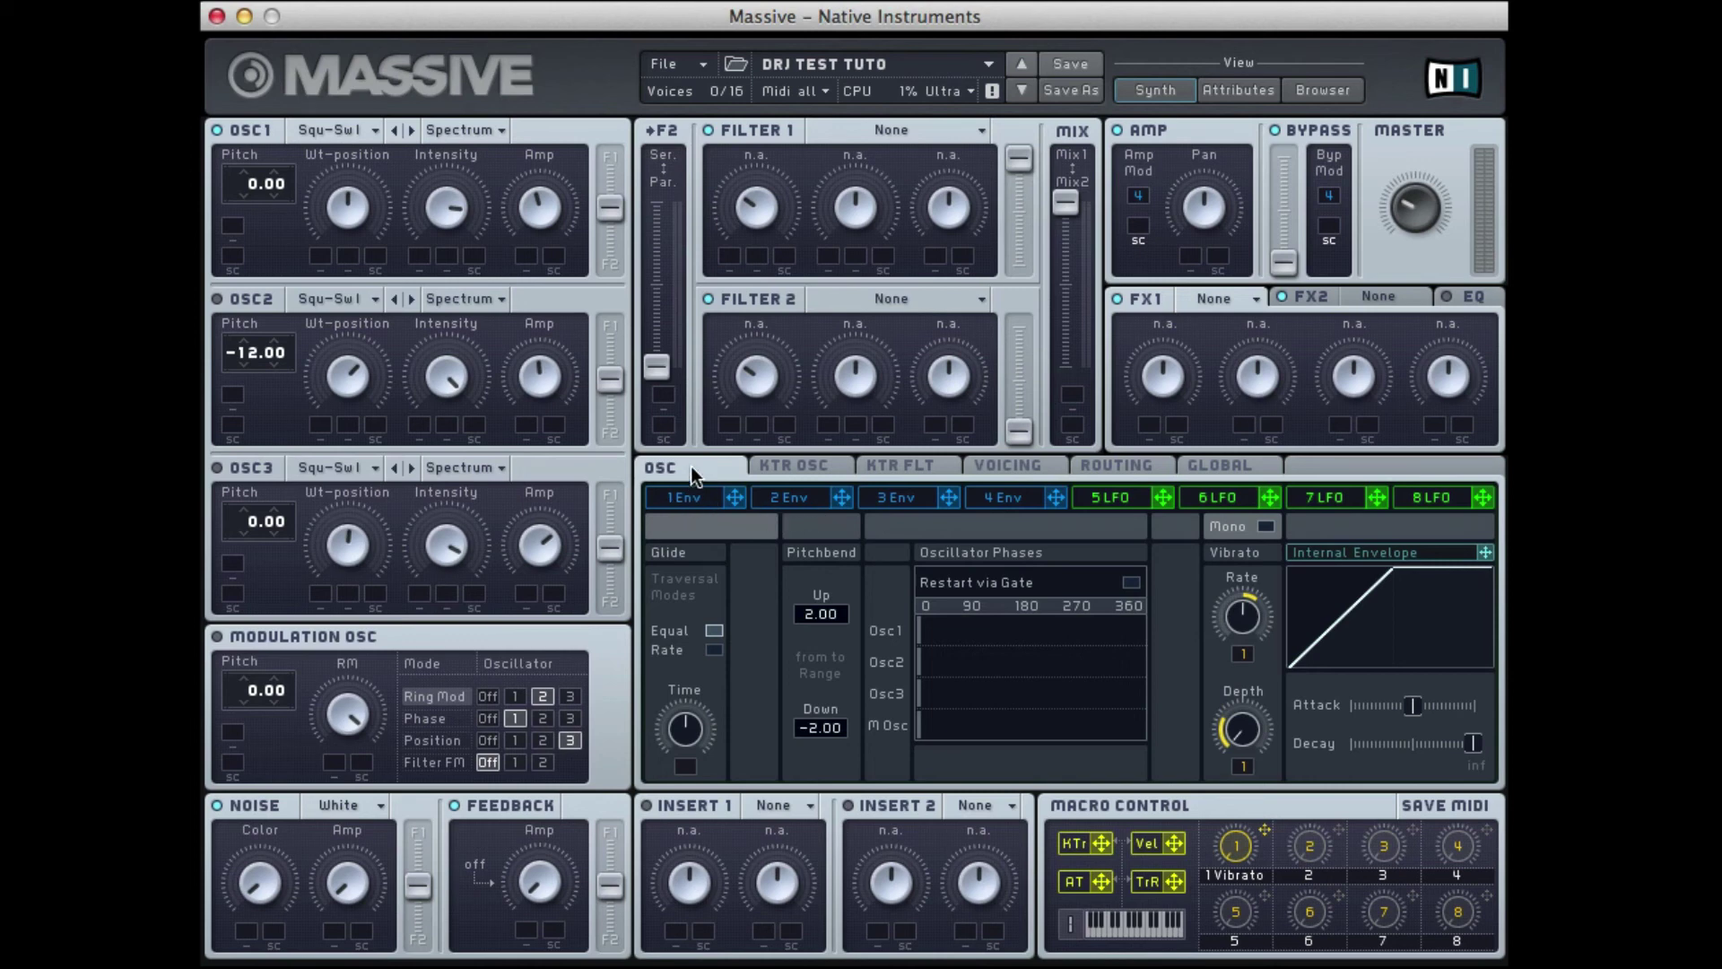
Look through the KTR OSC, KTR FLT, Voicing, Routing and Global pages, and return to the OSC page.
click(782, 463)
click(910, 466)
click(1002, 465)
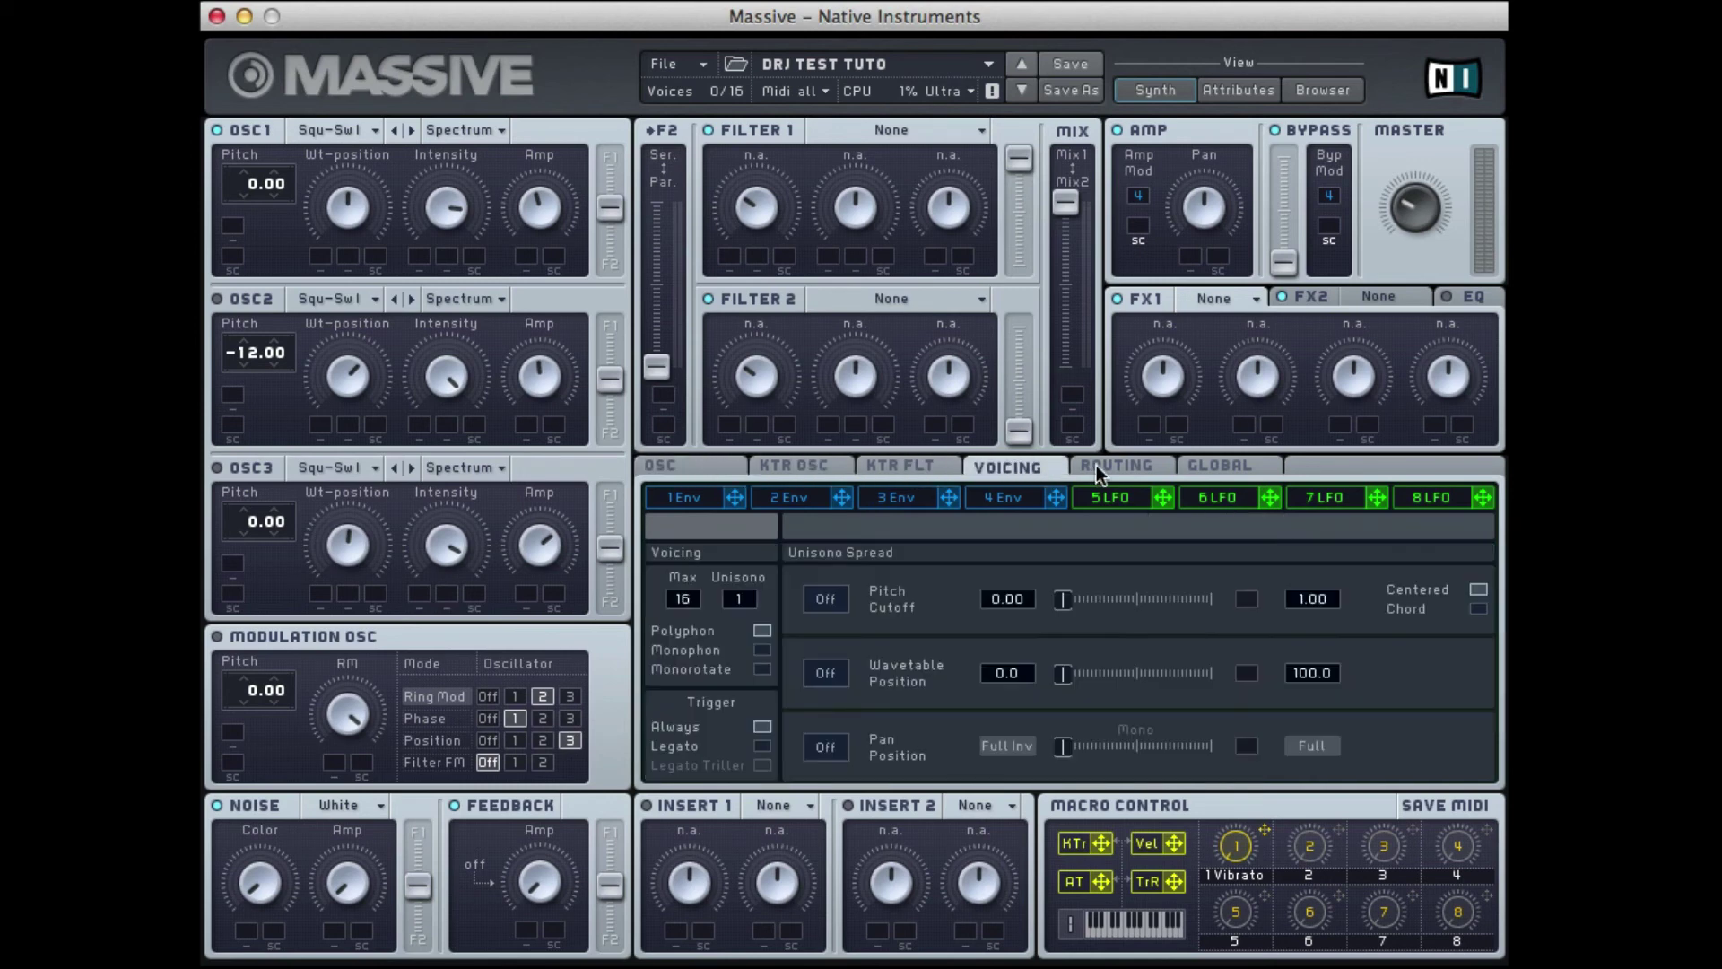
click(1096, 465)
click(1231, 461)
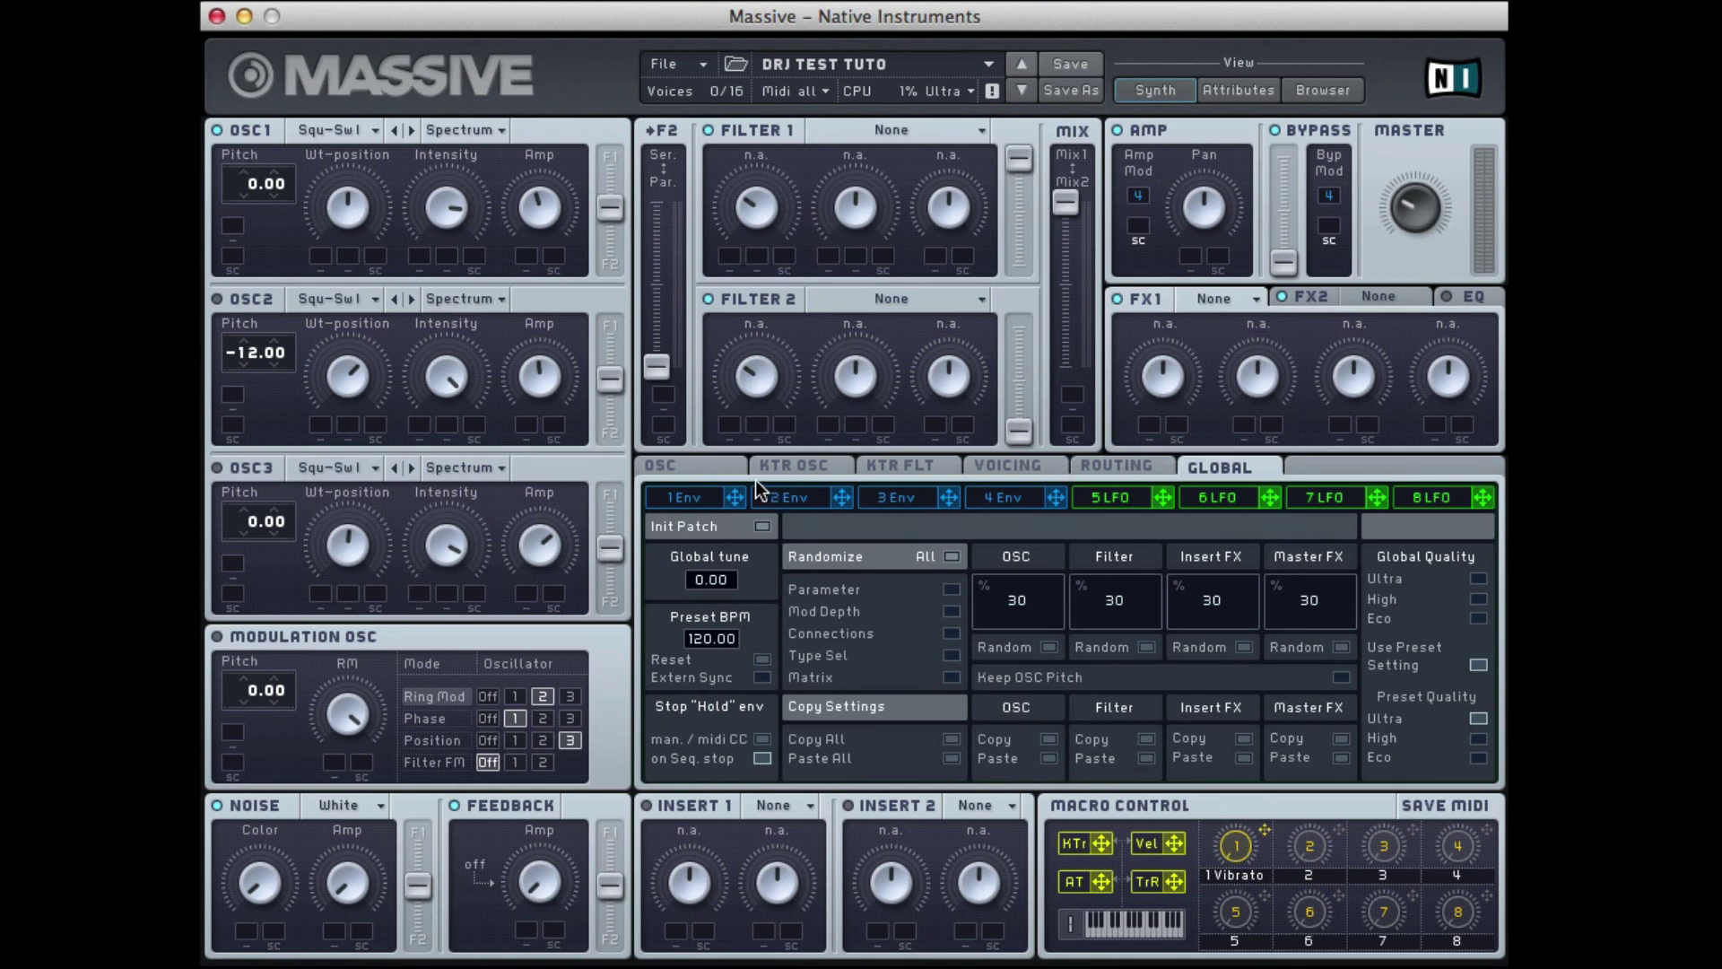
click(703, 472)
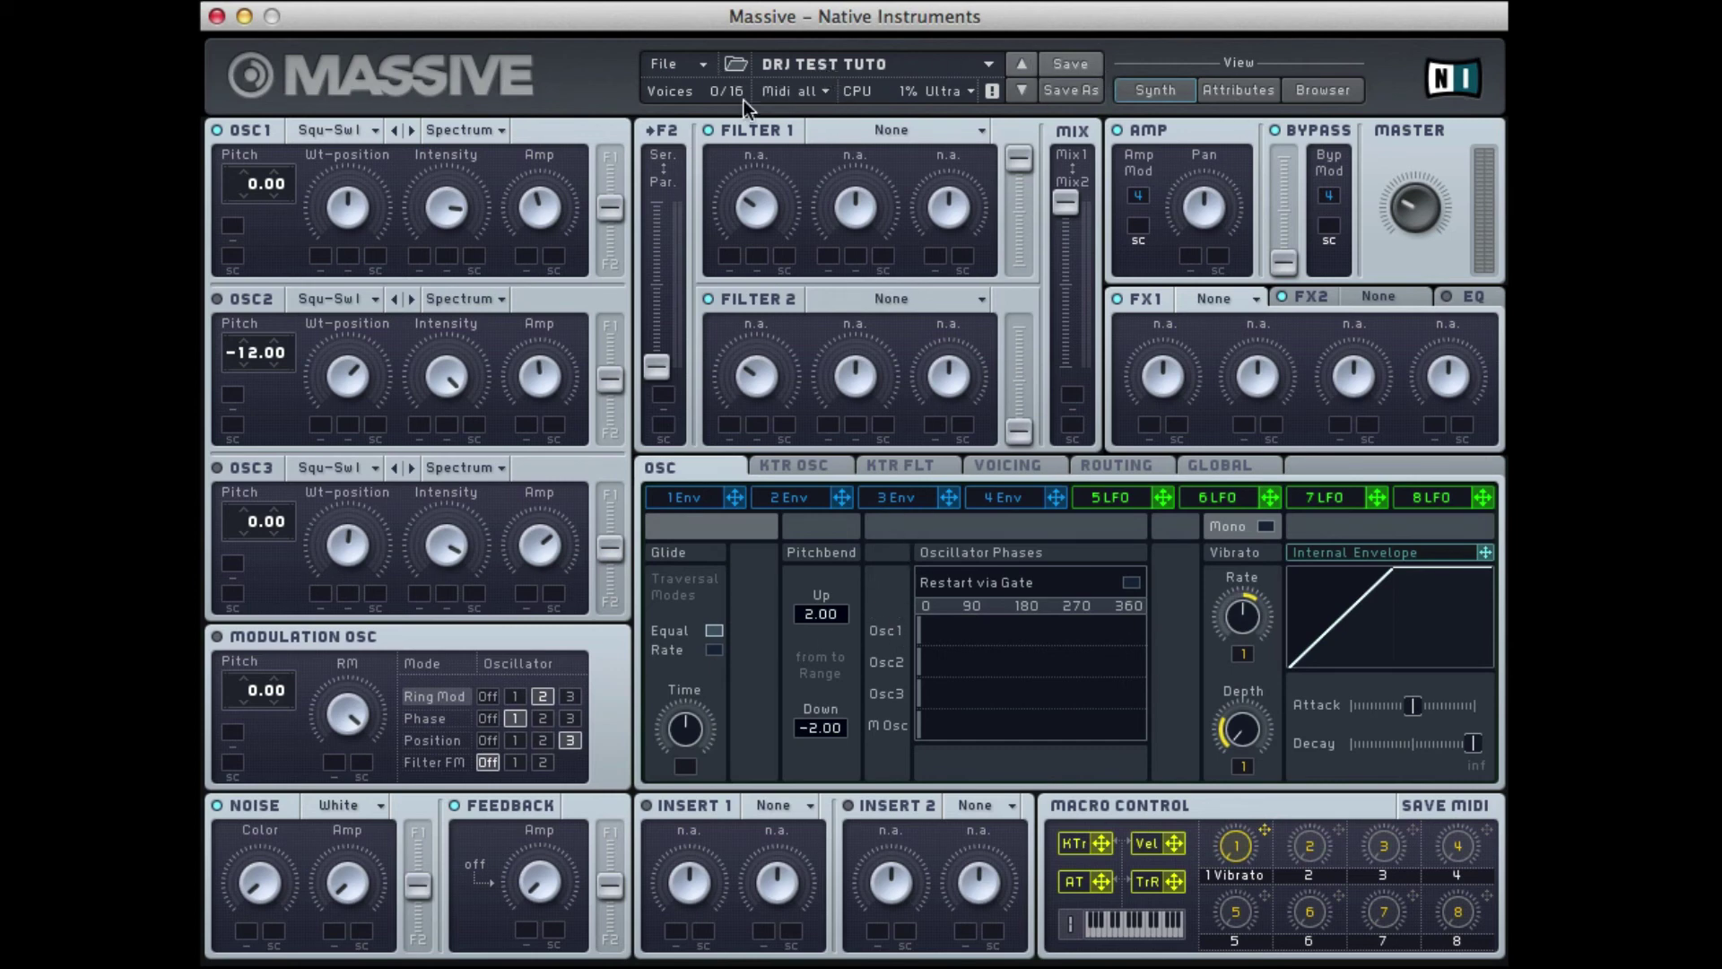
Load the Acid Raw preset from the Massive Exp. 1 bank, lower the master volume and return to the synth view.
click(1320, 92)
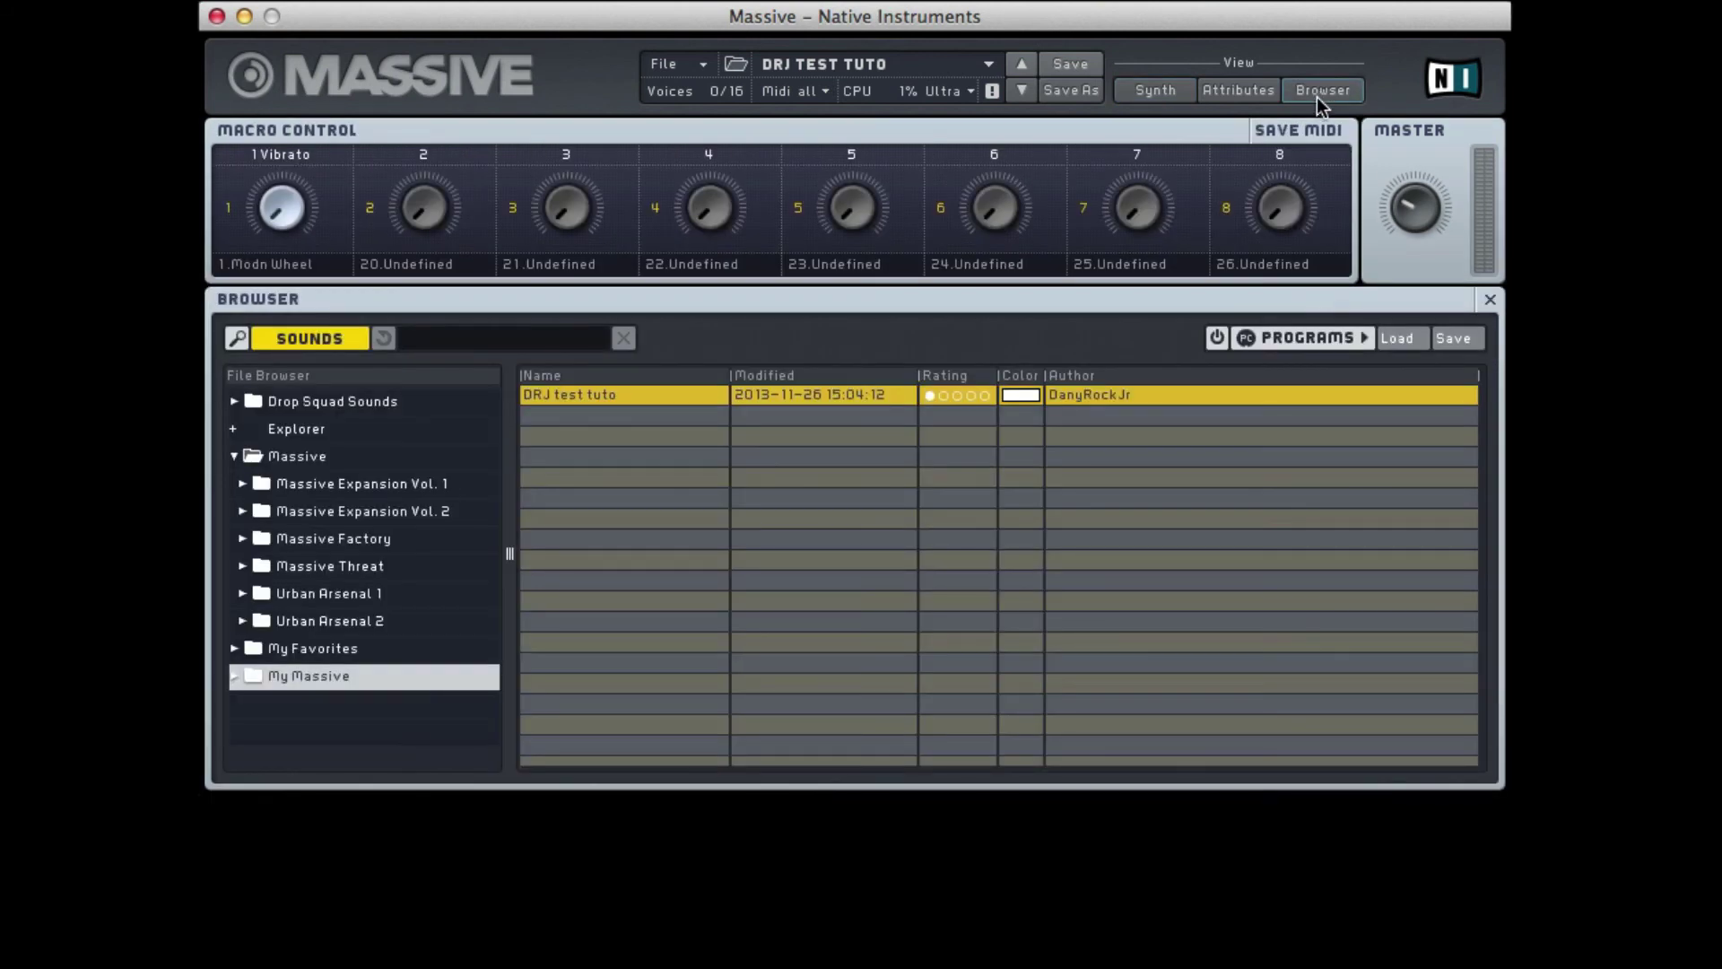
click(314, 337)
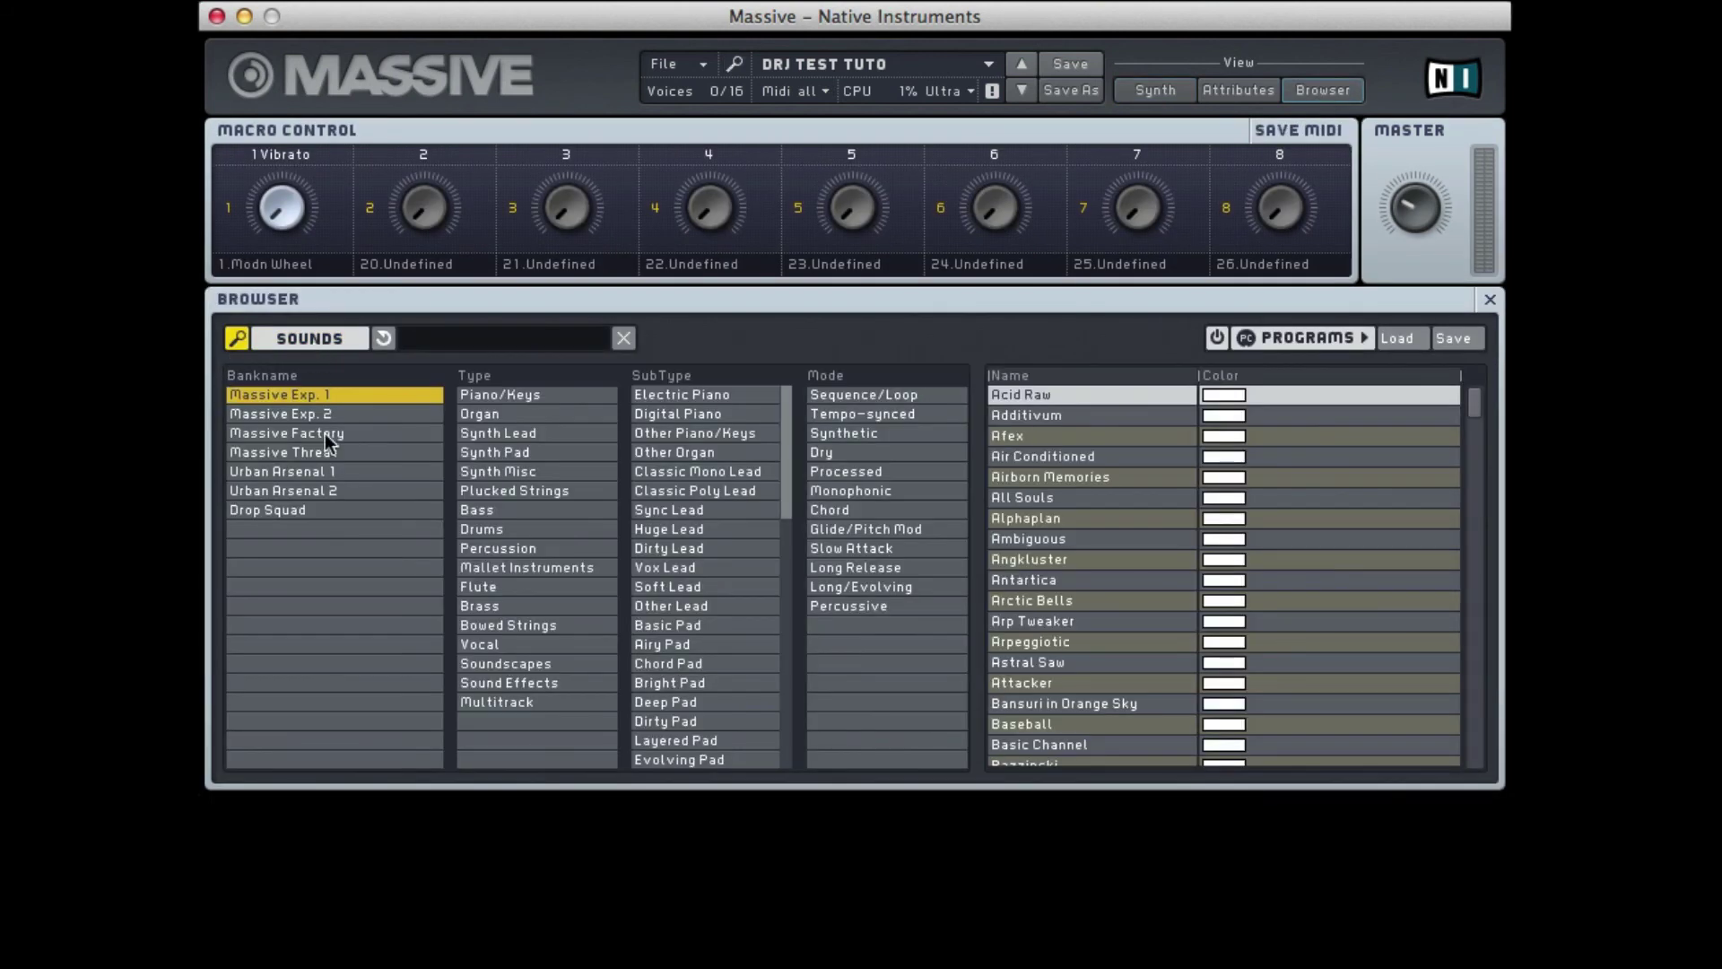
click(1005, 395)
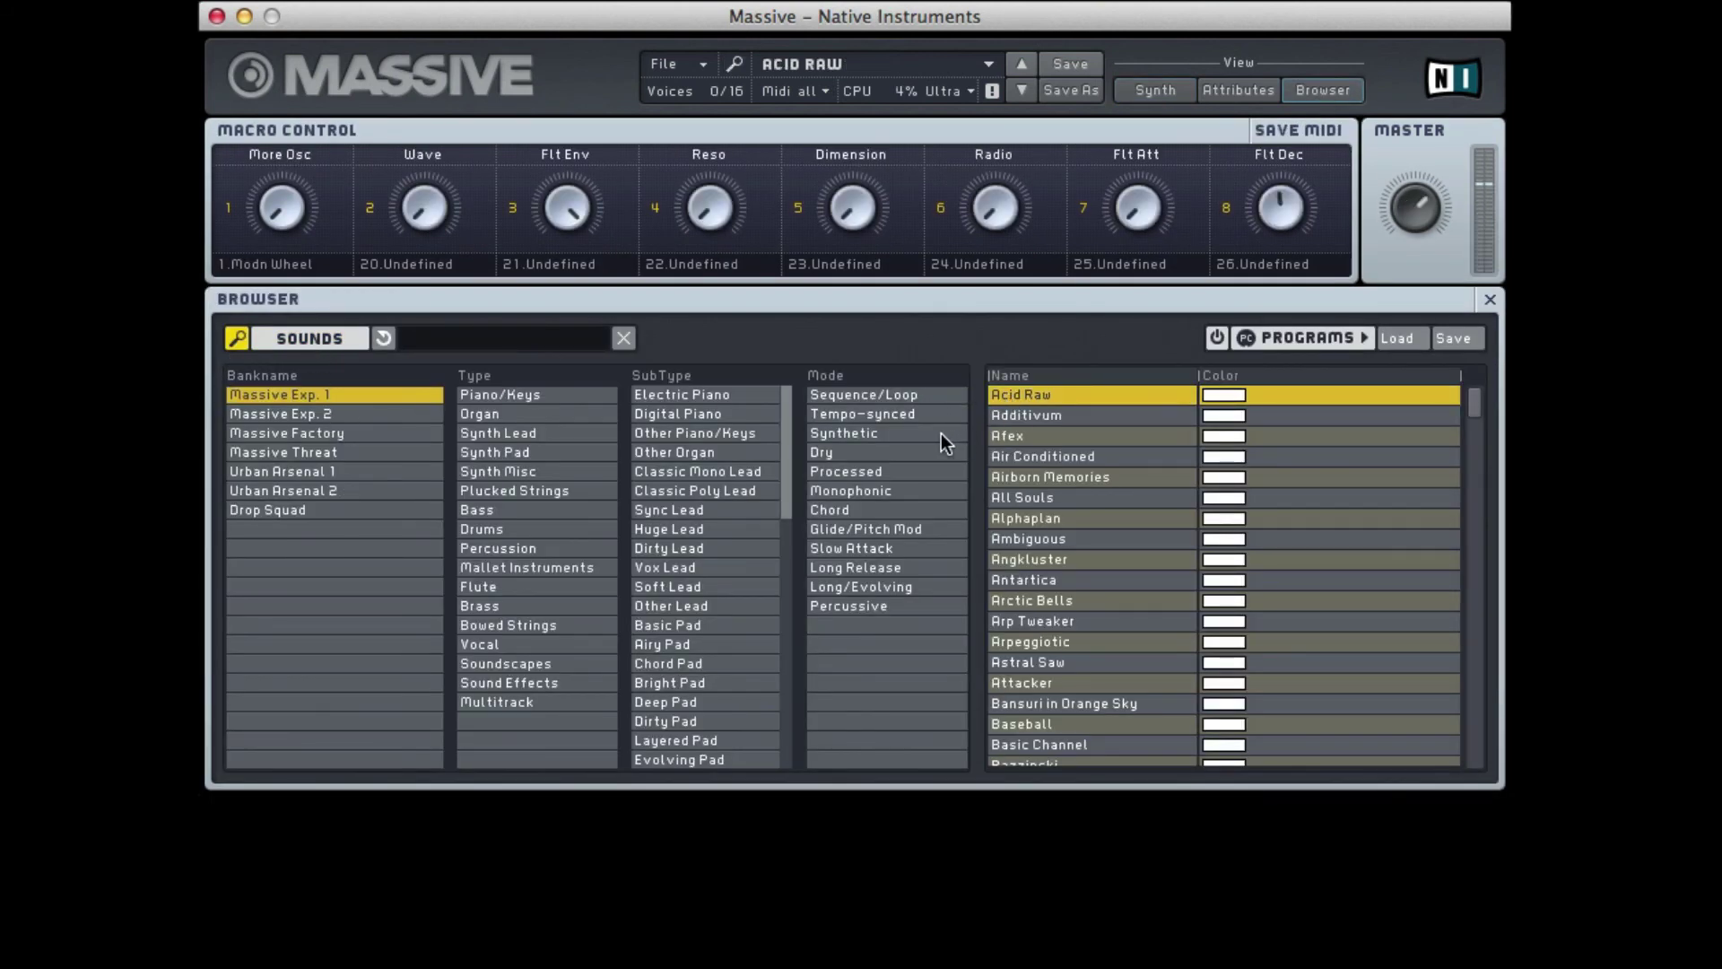
drag(1453, 224, 1407, 285)
click(1134, 94)
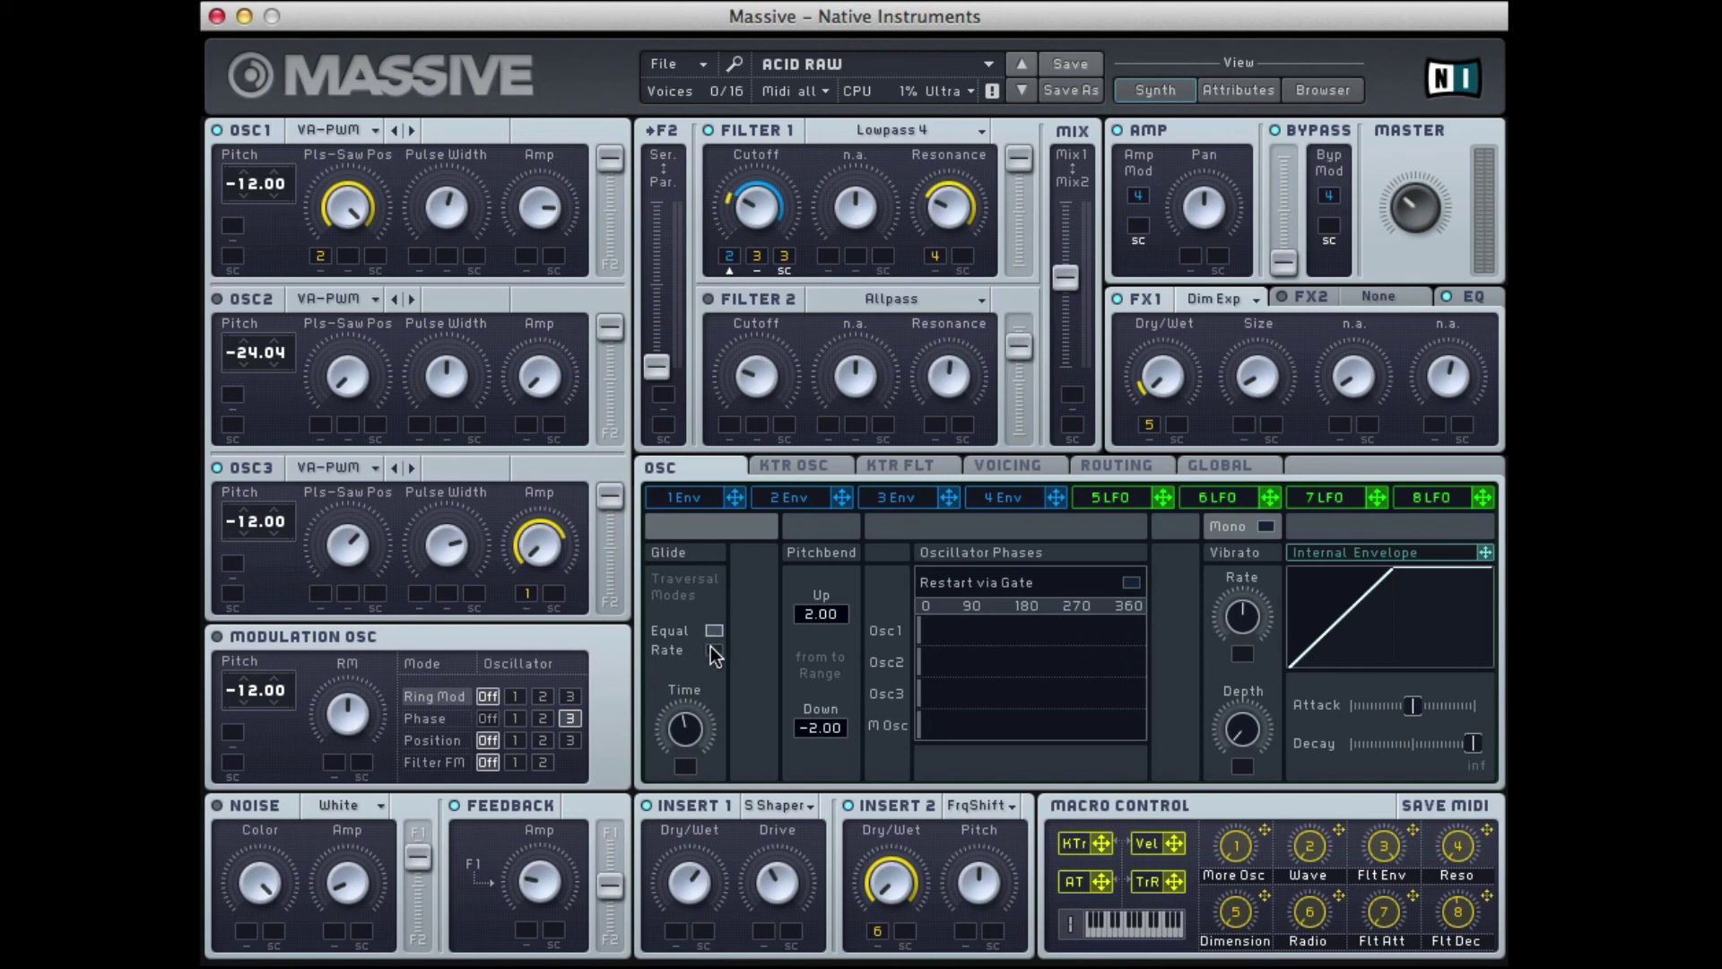
Set the glide mode to Rate and enable Restart via Gate for the oscillator phases.
click(714, 650)
click(1132, 583)
click(1132, 583)
click(1126, 583)
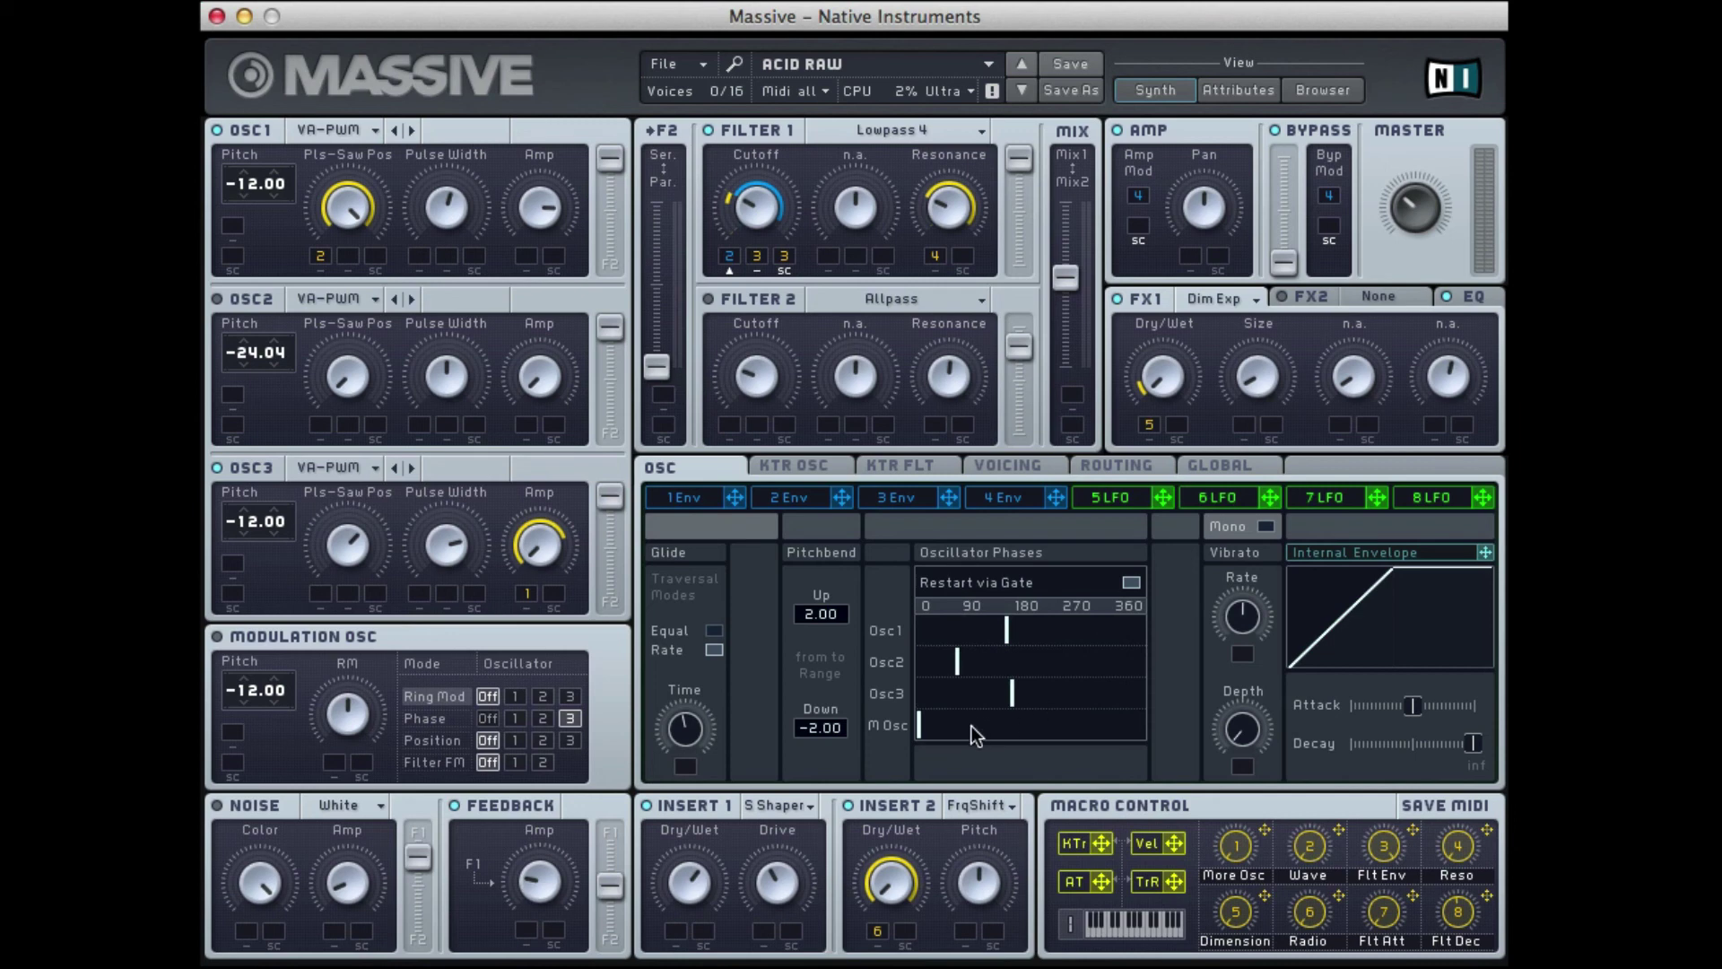
Try shifting the modulation oscillator's phase and return the phases of Osc1, Osc2 and Osc3 to 0.
drag(971, 725, 1099, 723)
drag(931, 694, 770, 702)
drag(922, 654, 827, 670)
drag(939, 623, 793, 644)
Disable Restart via Gate and shorten the attack of the vibrato's internal envelope.
click(1129, 583)
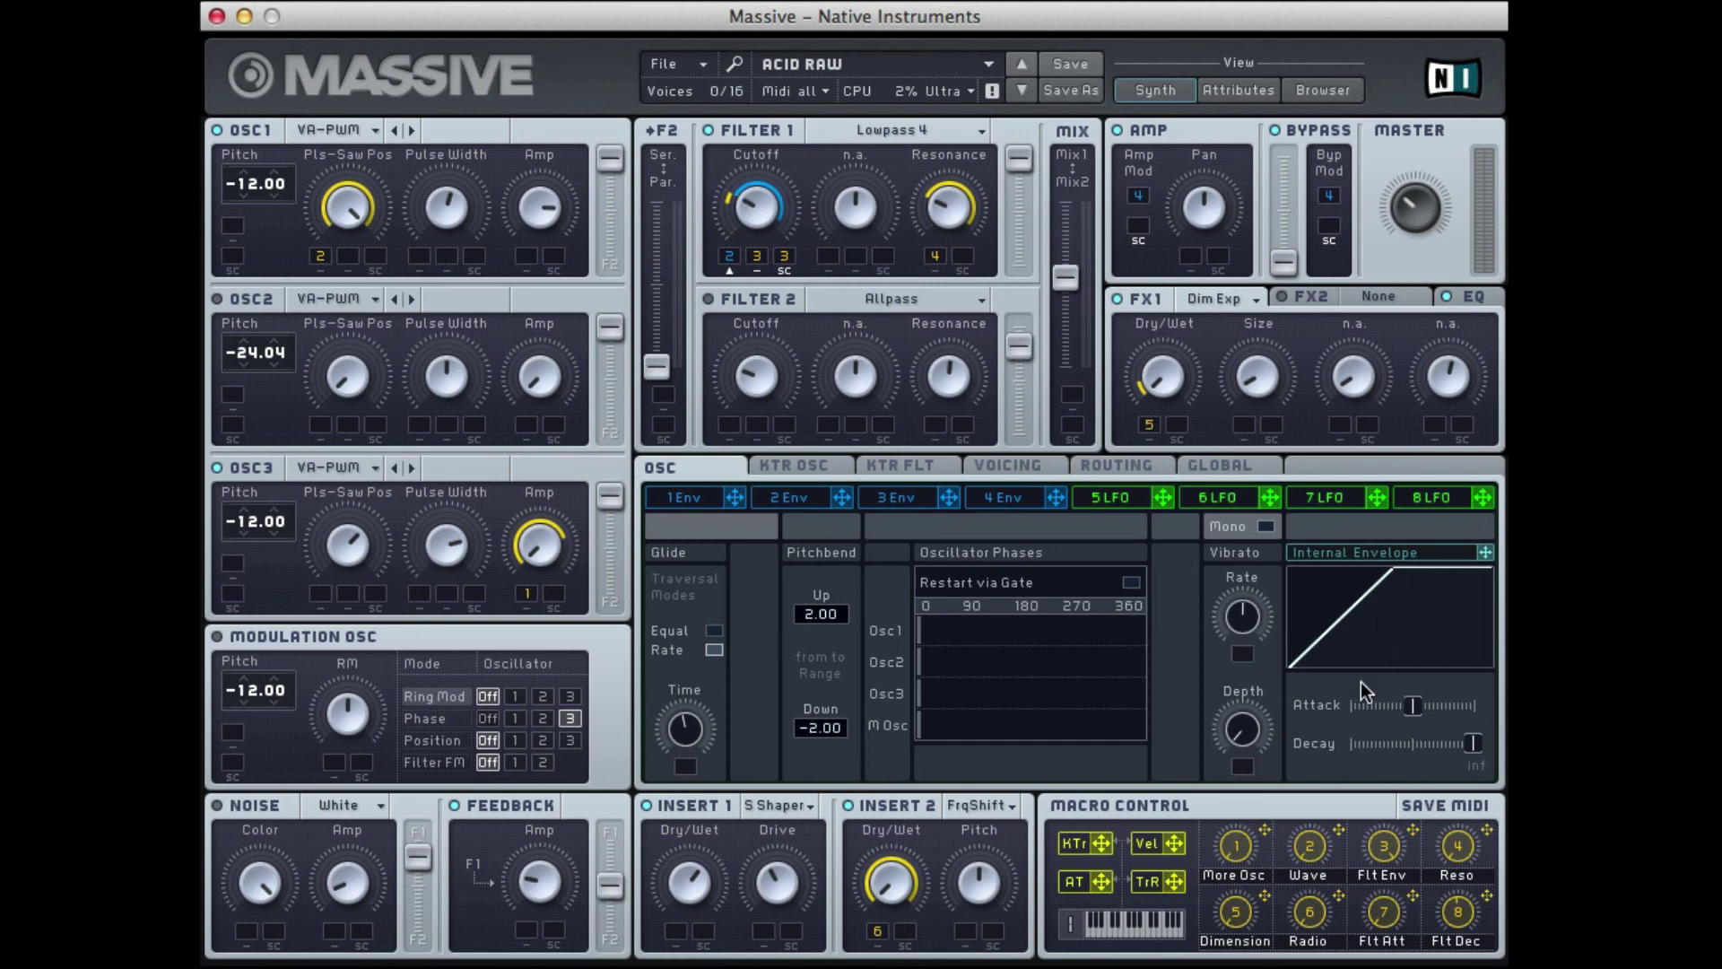
mouse_move(1391, 711)
mouse_down()
mouse_move(1360, 707)
mouse_move(1438, 705)
mouse_move(1381, 708)
mouse_move(1440, 747)
mouse_move(1350, 750)
mouse_move(1434, 750)
mouse_move(1414, 707)
mouse_up()
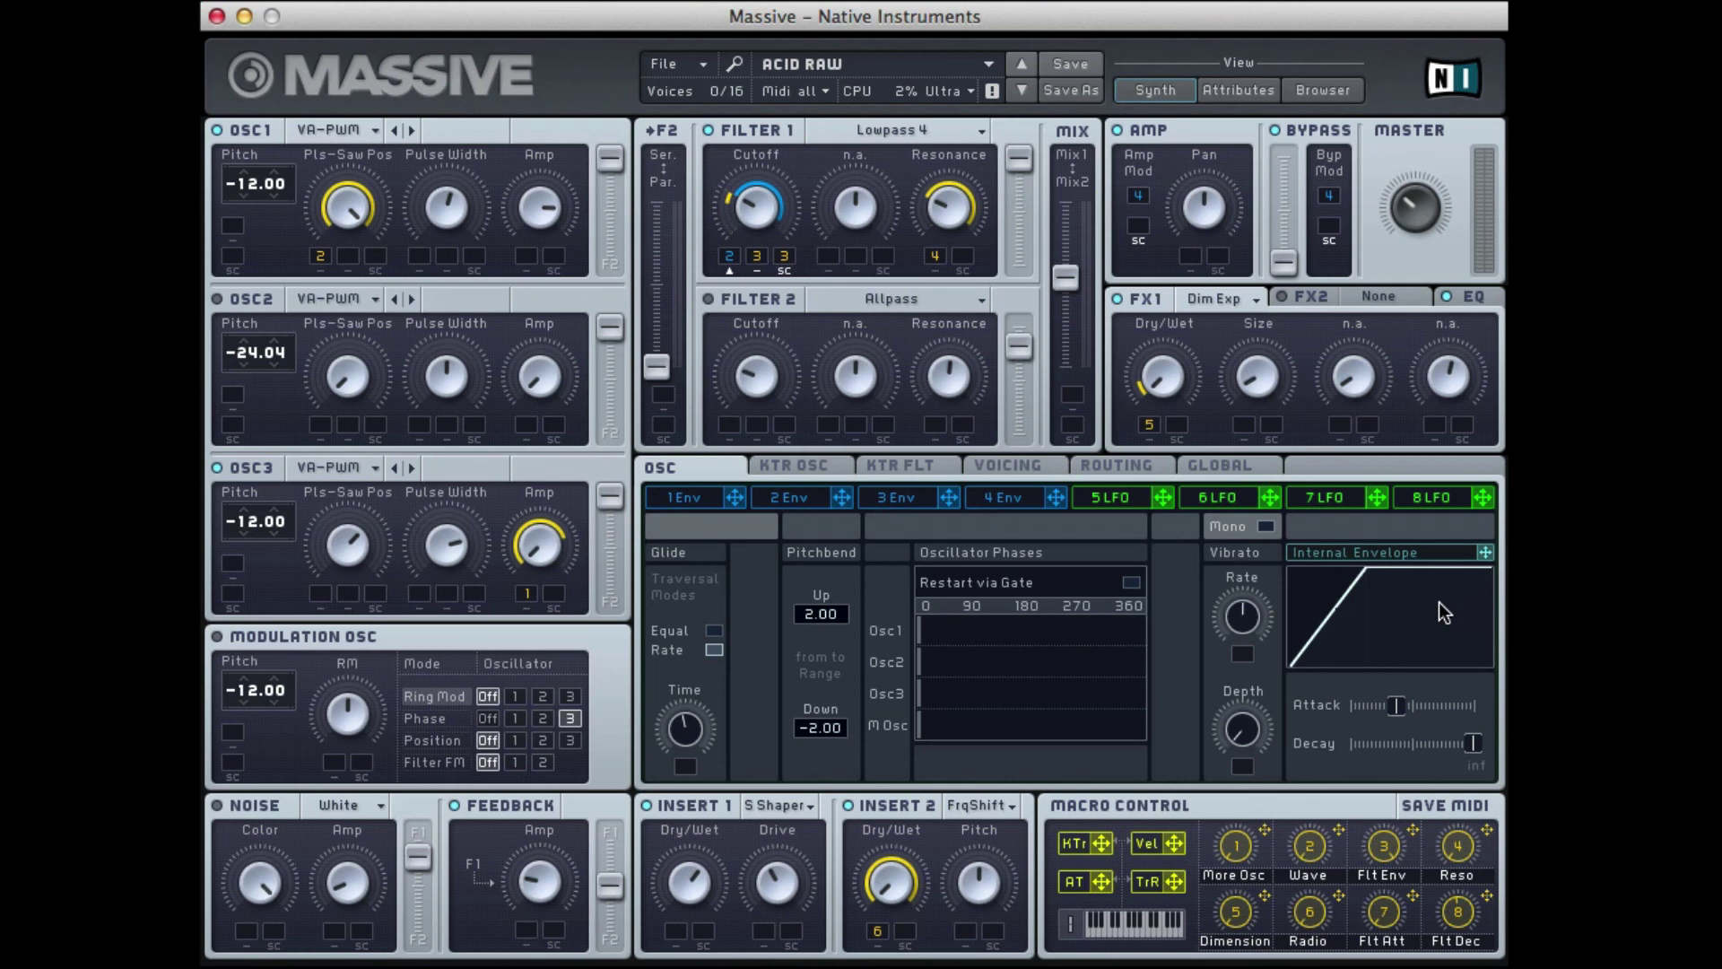
Set OSC 1's key tracking to User and bend the curve by moving its three inner points.
click(796, 464)
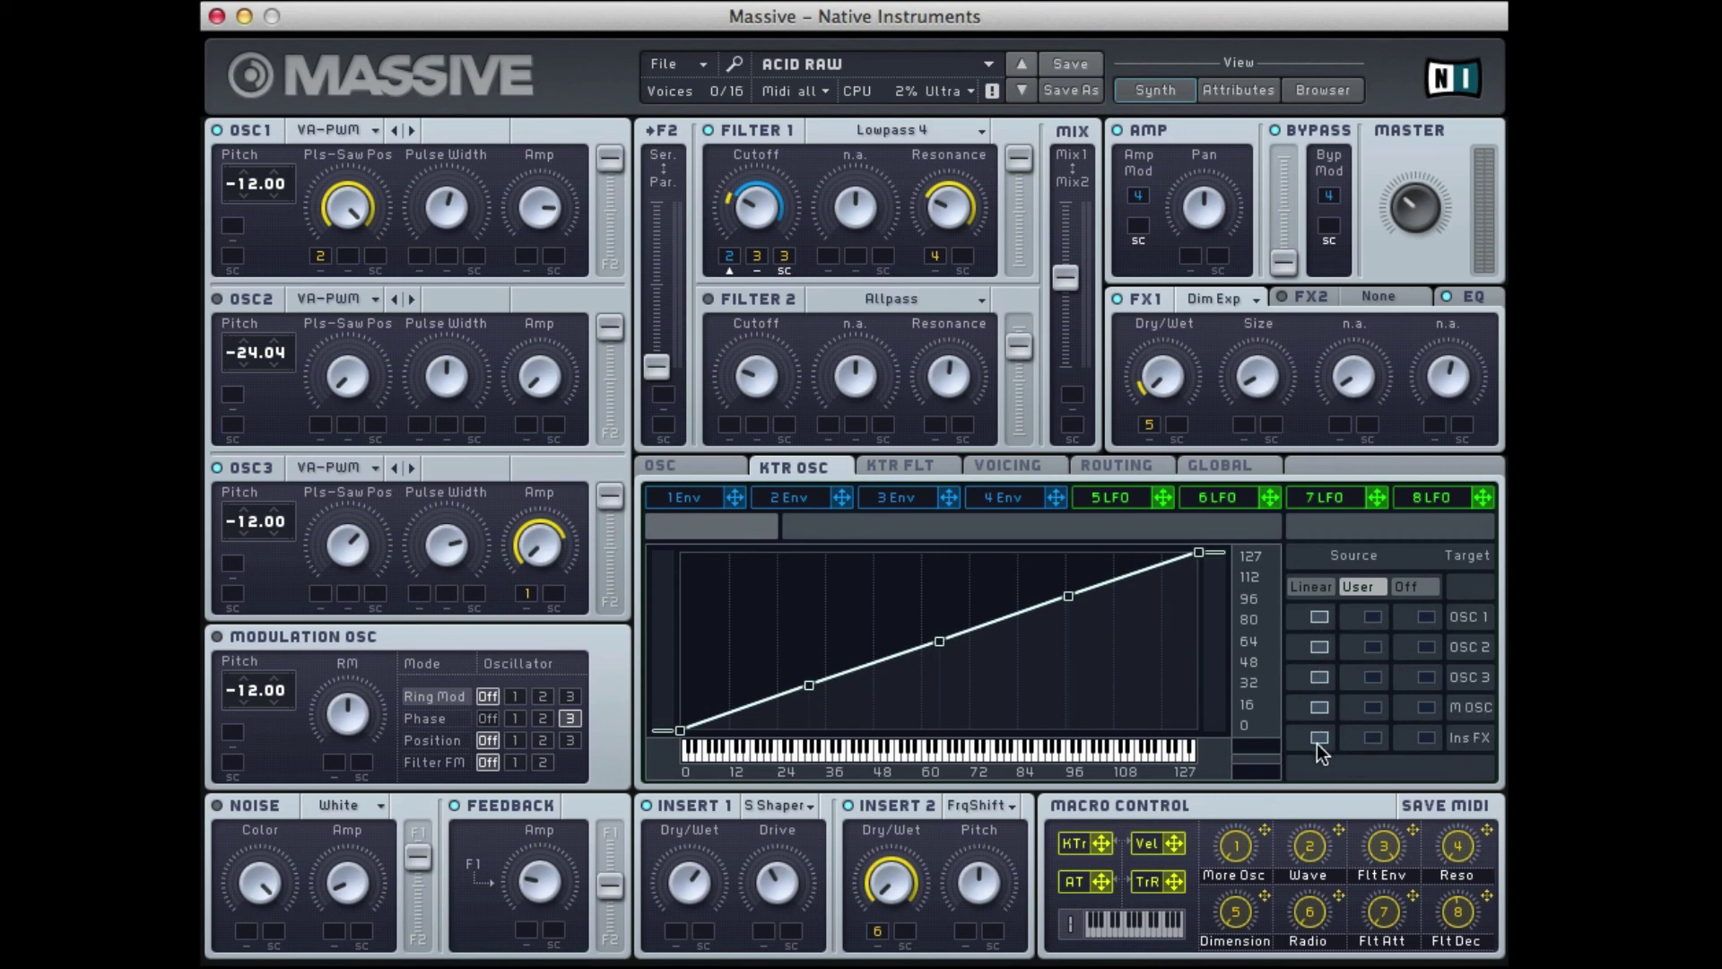
click(1371, 616)
drag(1069, 596, 1071, 639)
drag(939, 642, 914, 586)
drag(810, 686, 856, 696)
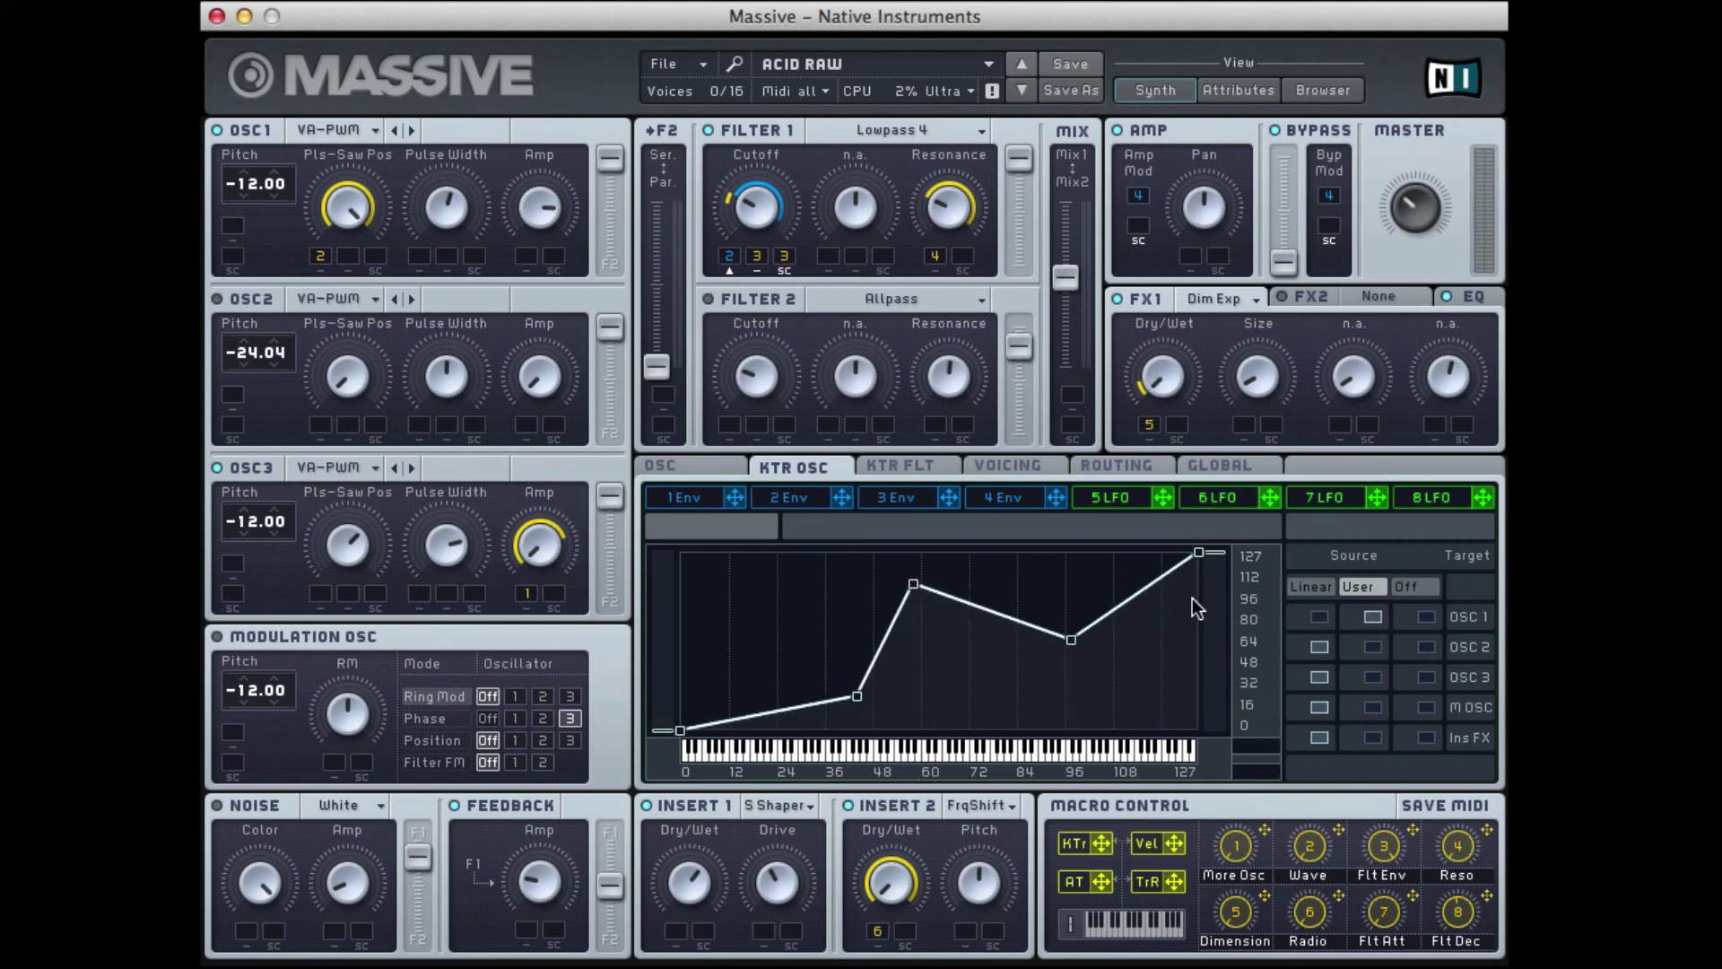
Try OSC 1's key tracking at Off and return it to Linear.
click(1425, 617)
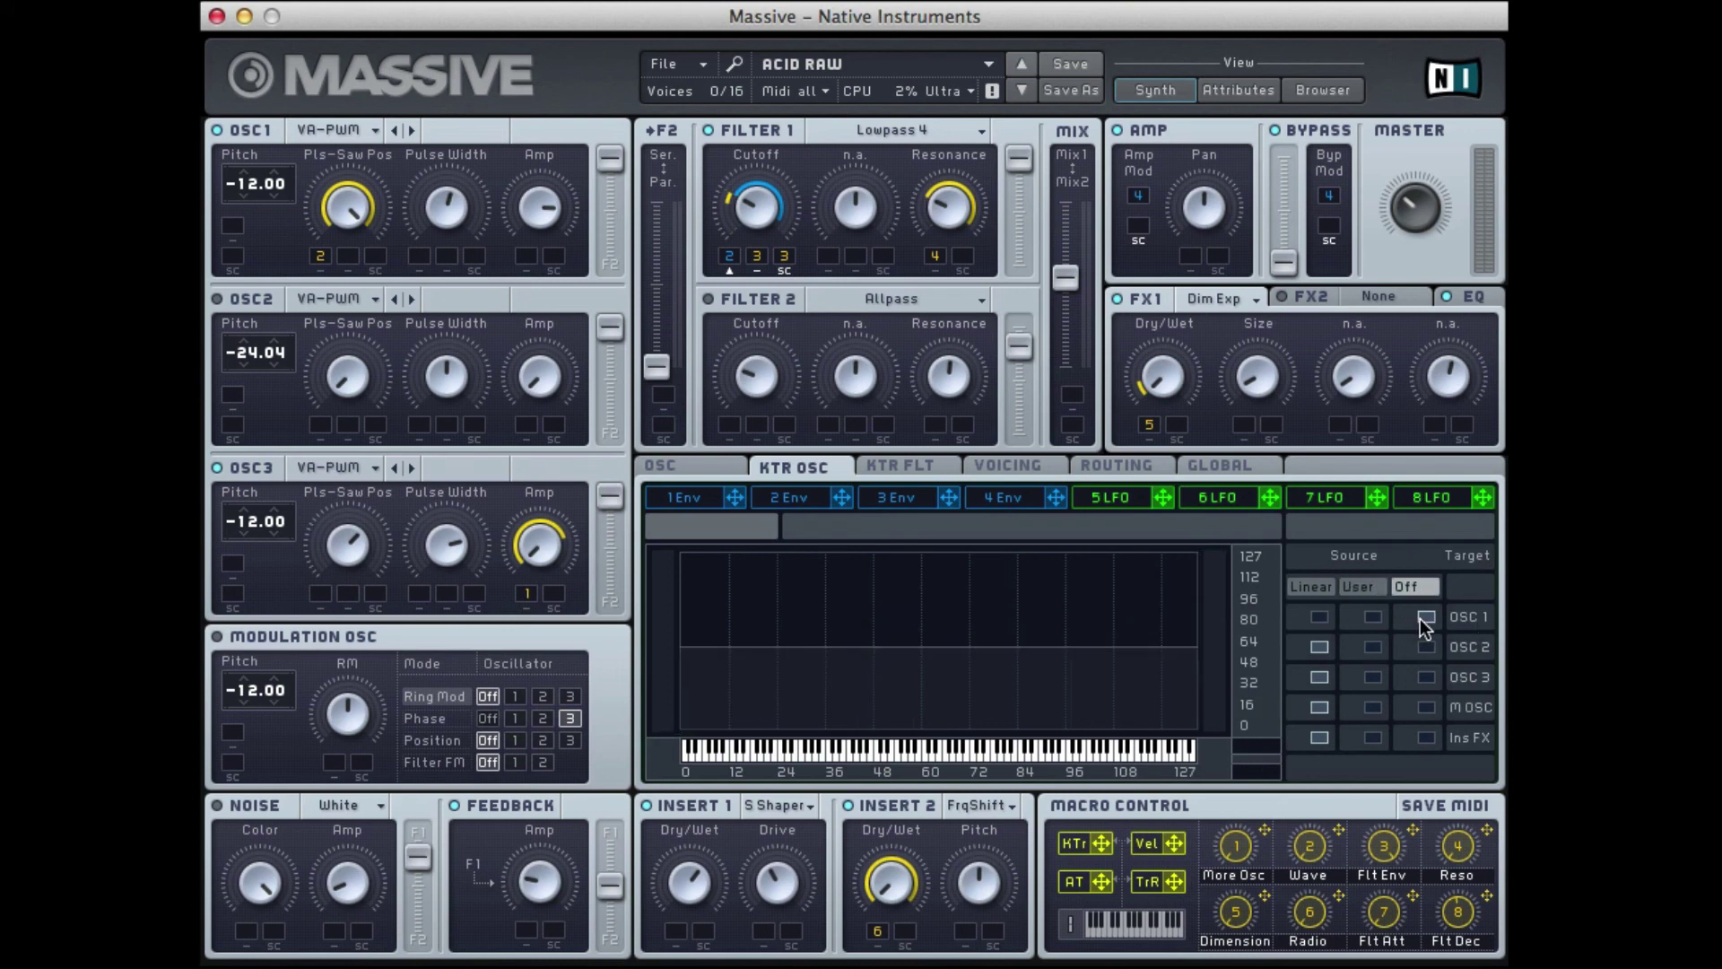
click(1319, 617)
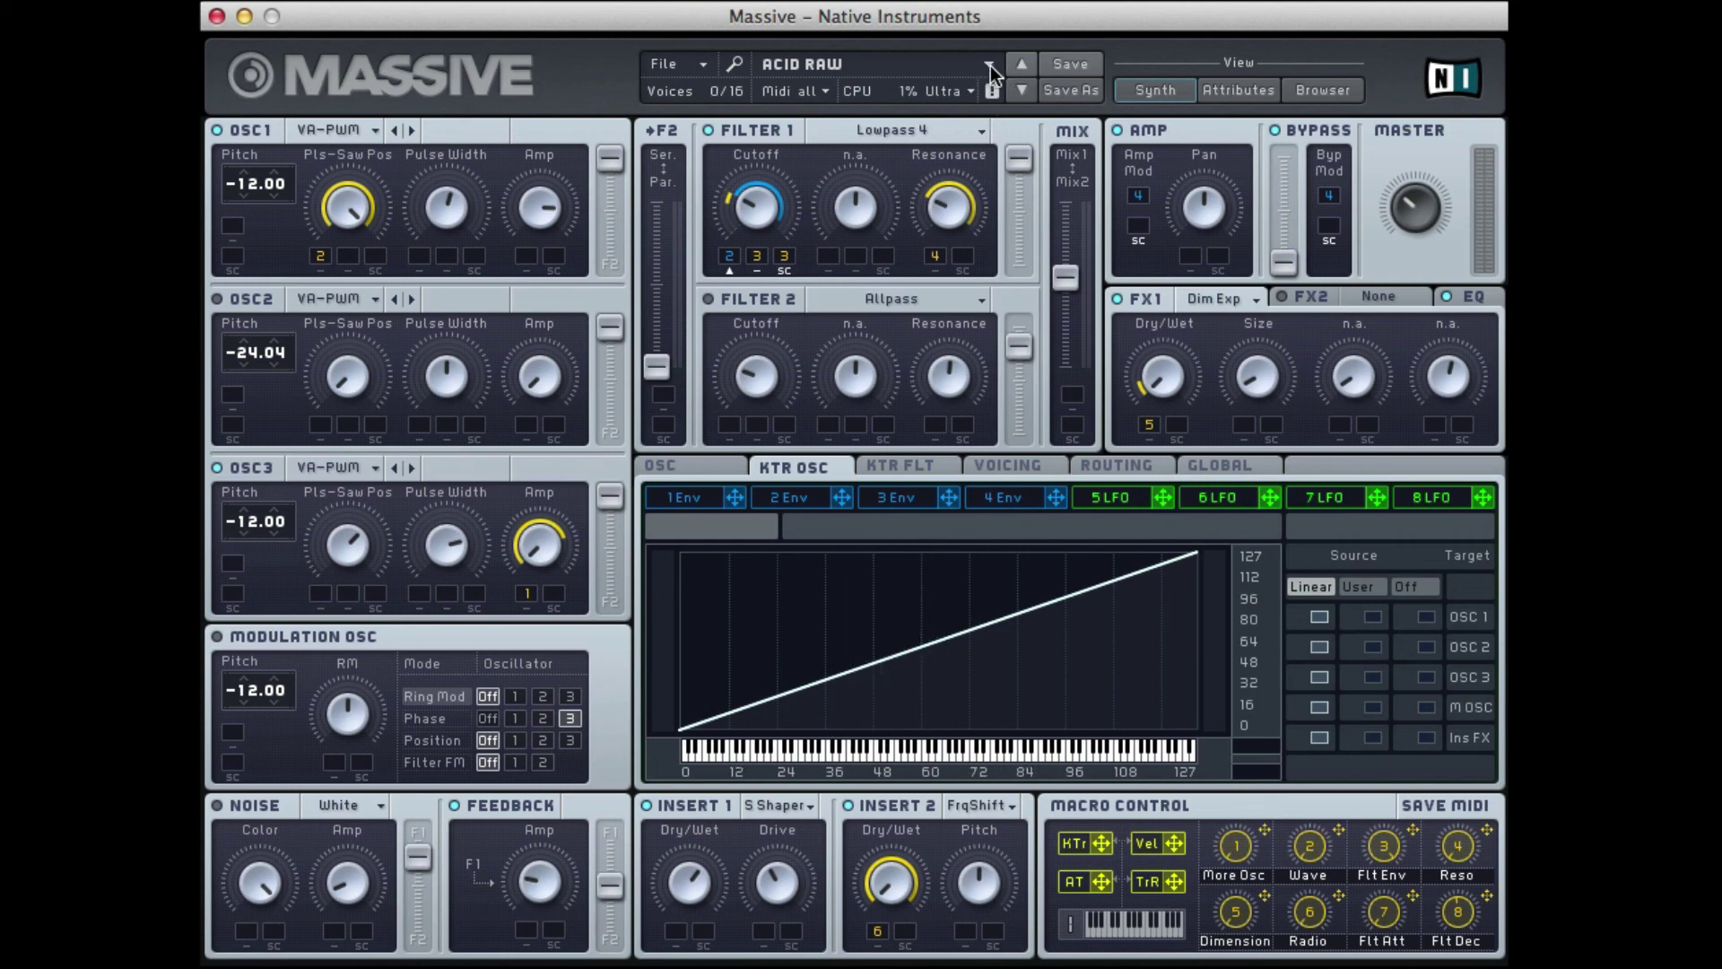
Load the DRJ test tuto preset from the My Massive folder and return to the synth view.
click(1316, 90)
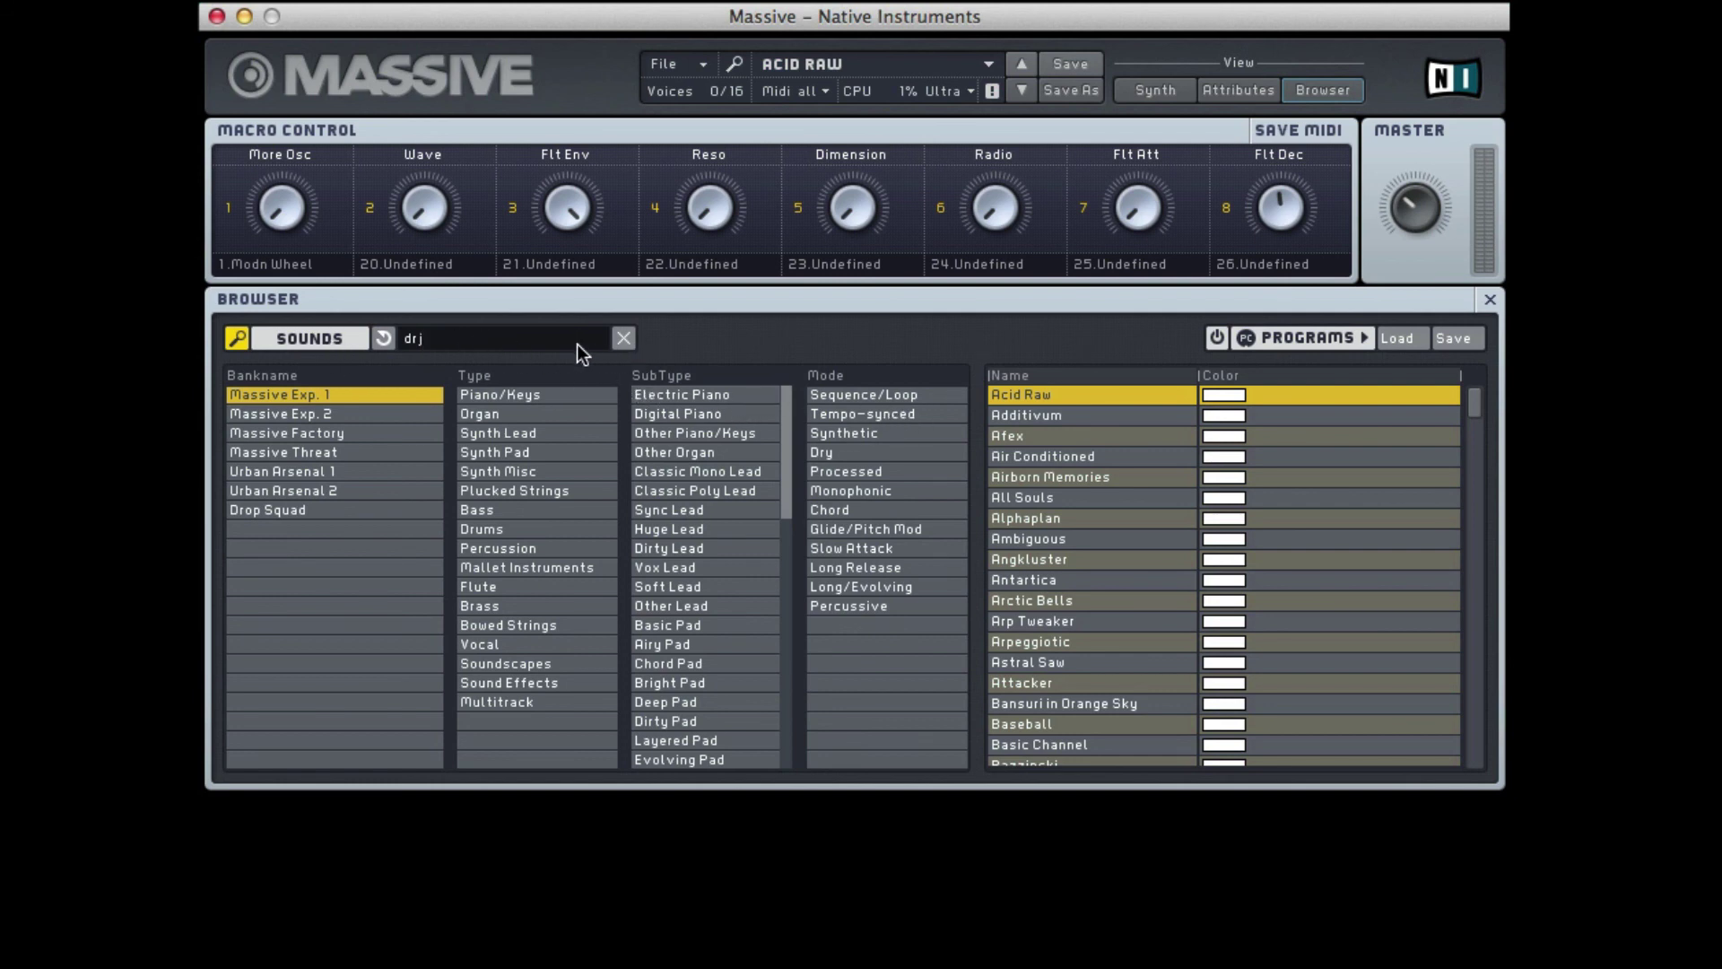
click(331, 337)
double_click(580, 396)
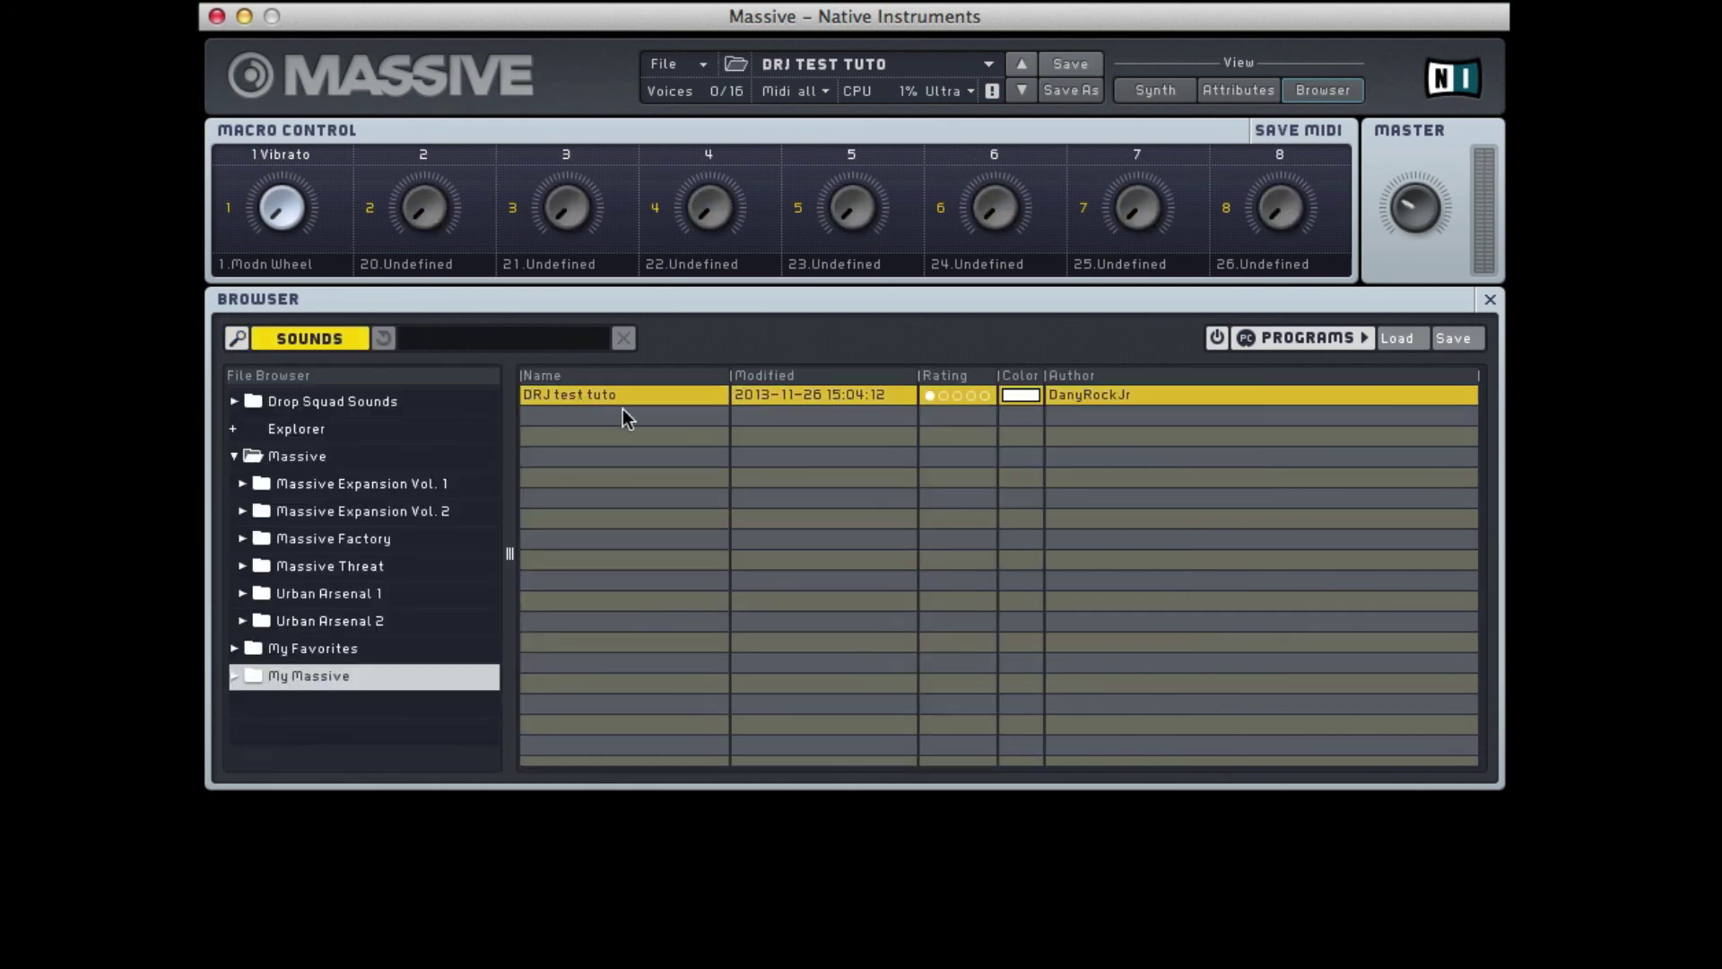
click(1132, 92)
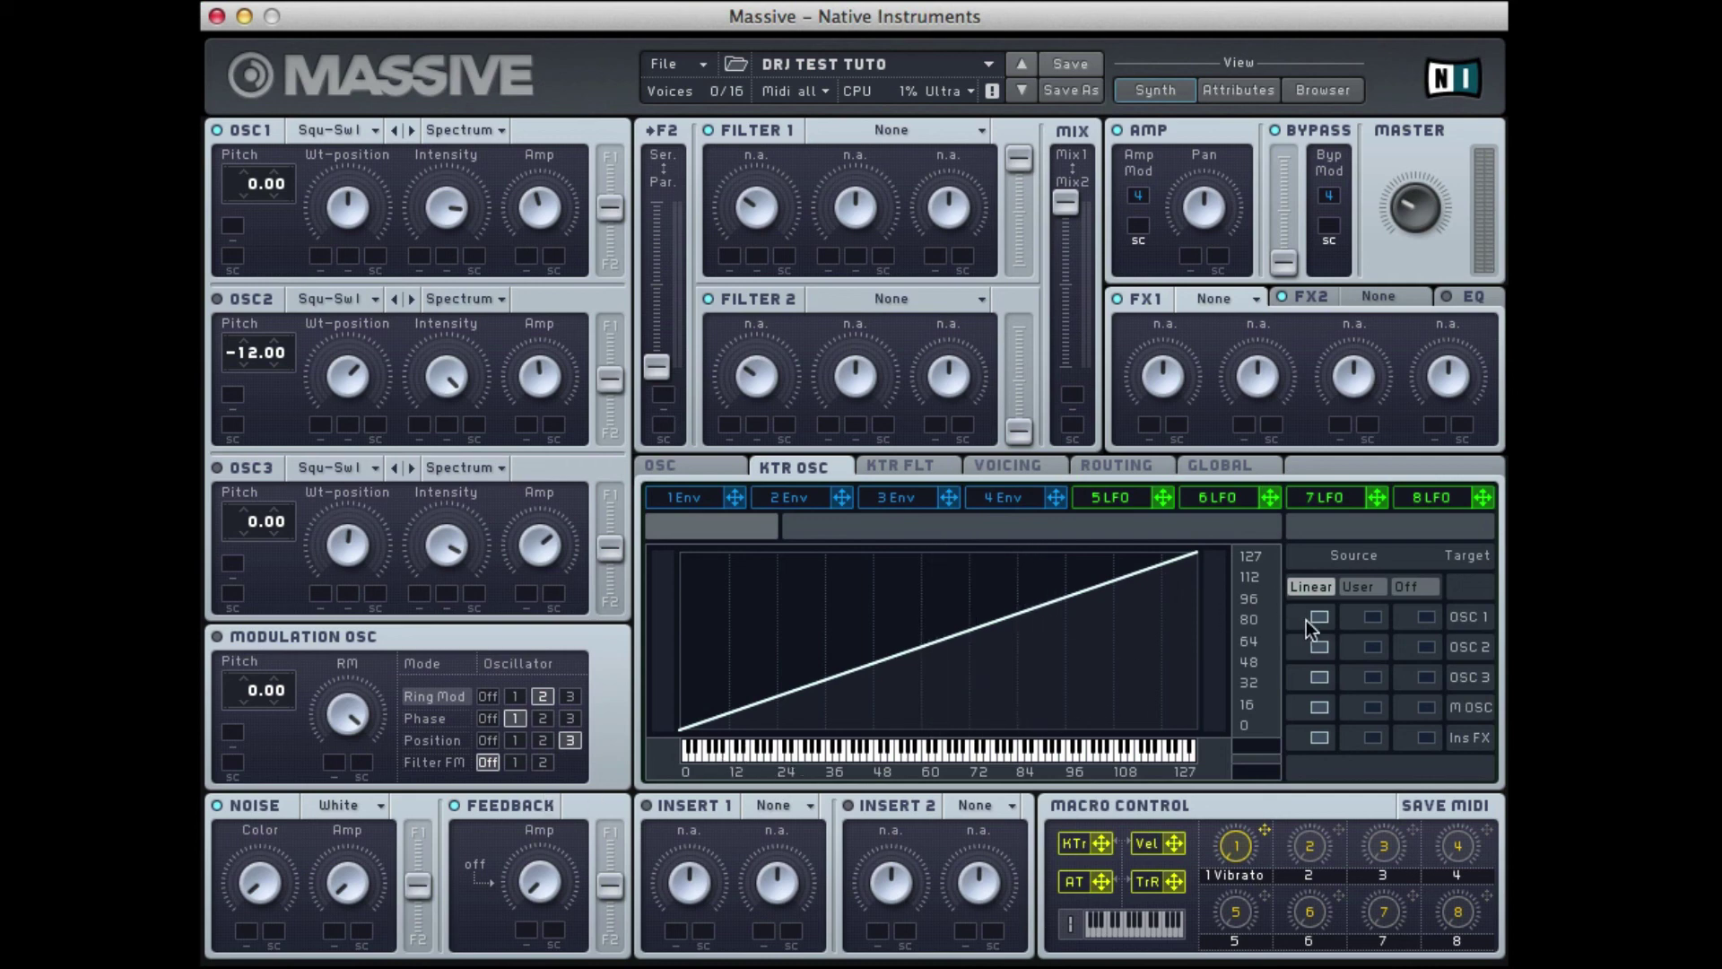
Set OSC 1's key tracking to User and move the curve's second point to the lowest key at about level 64.
click(1369, 619)
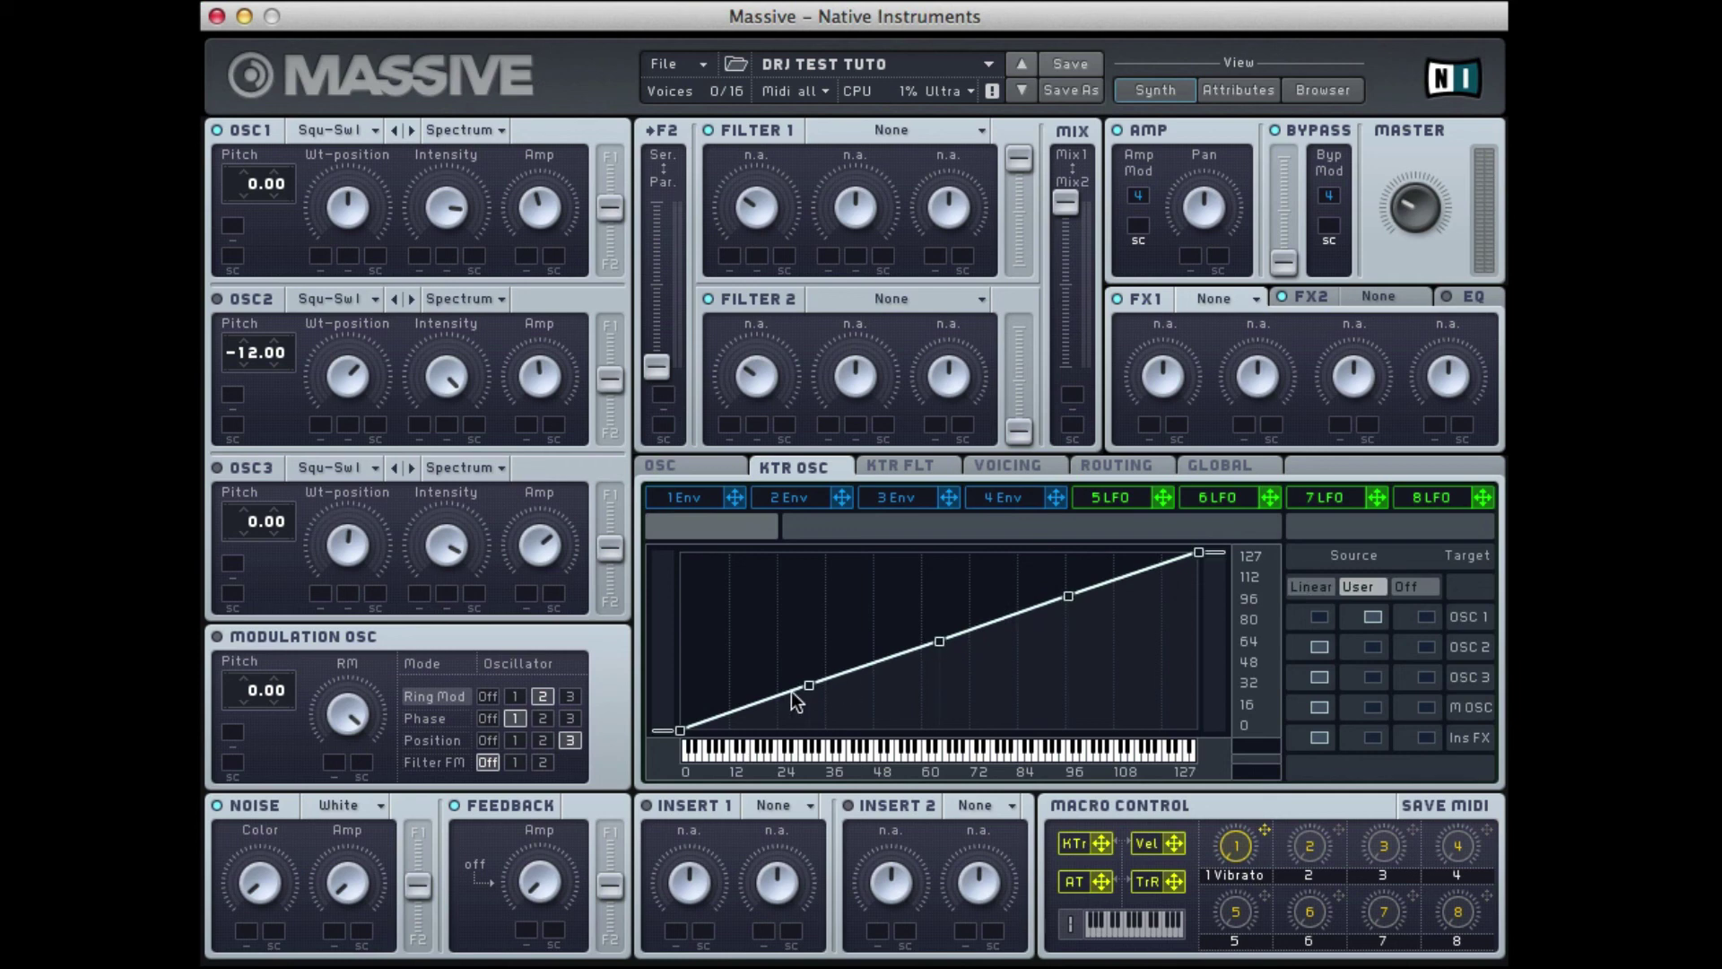
drag(806, 682, 676, 646)
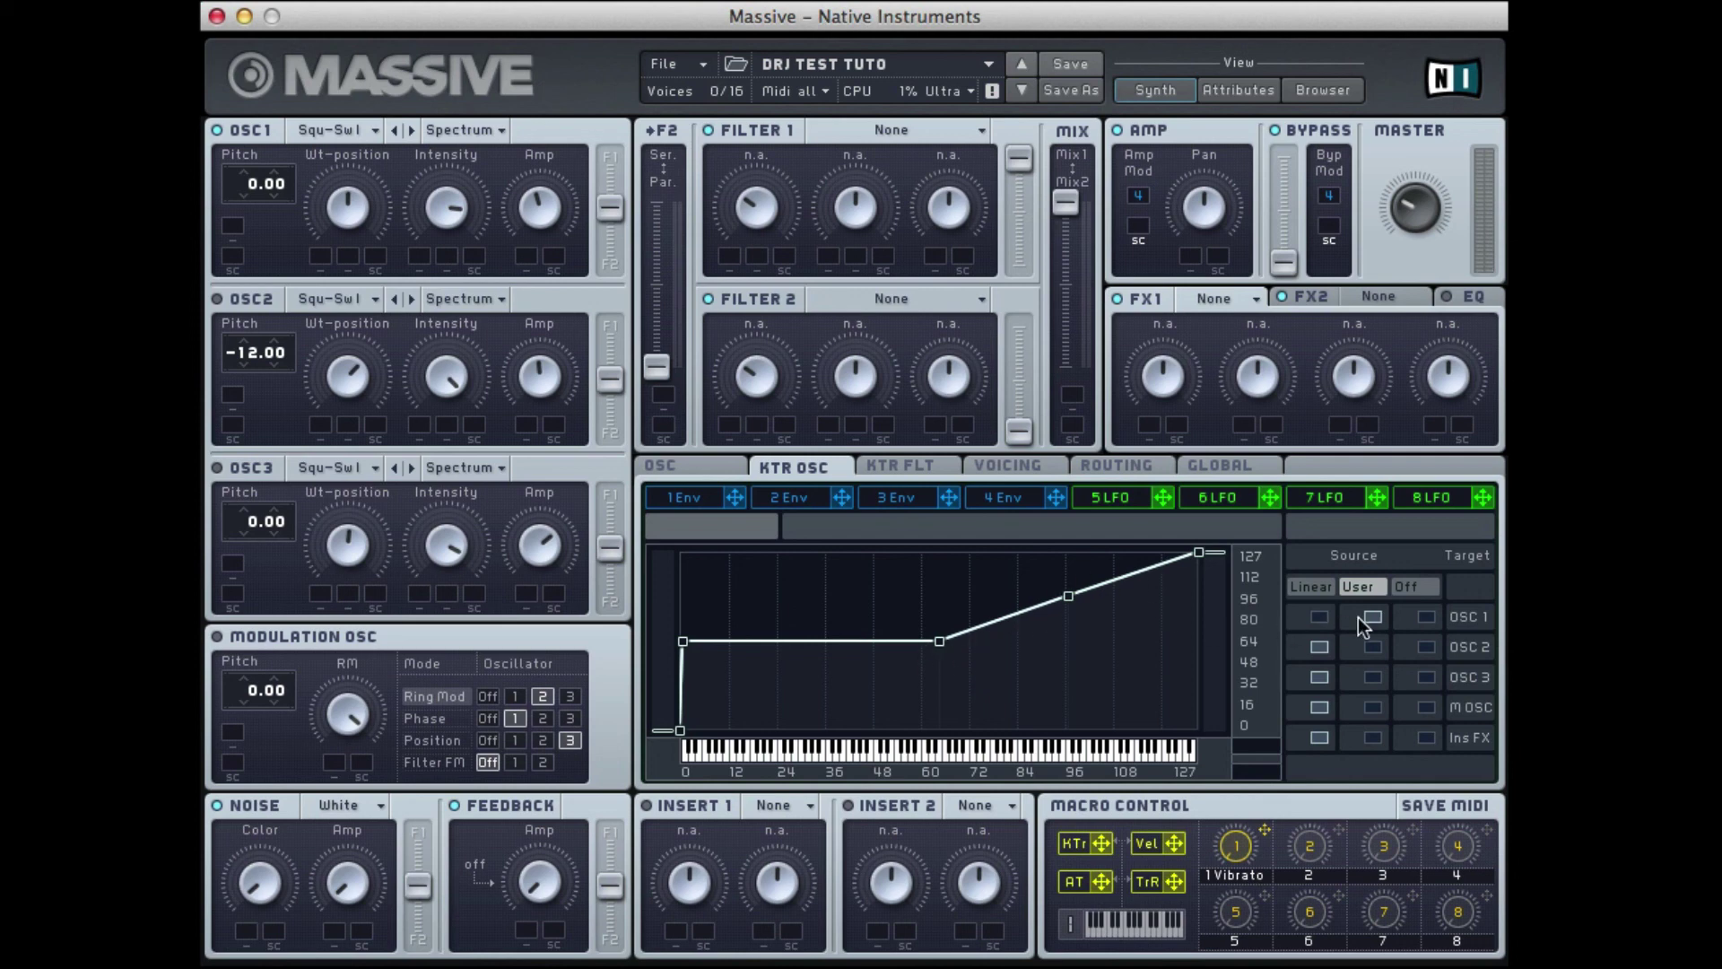
Try OSC 1's key tracking at Off, return it to Linear, and set OSC 2's key tracking to User.
click(1425, 617)
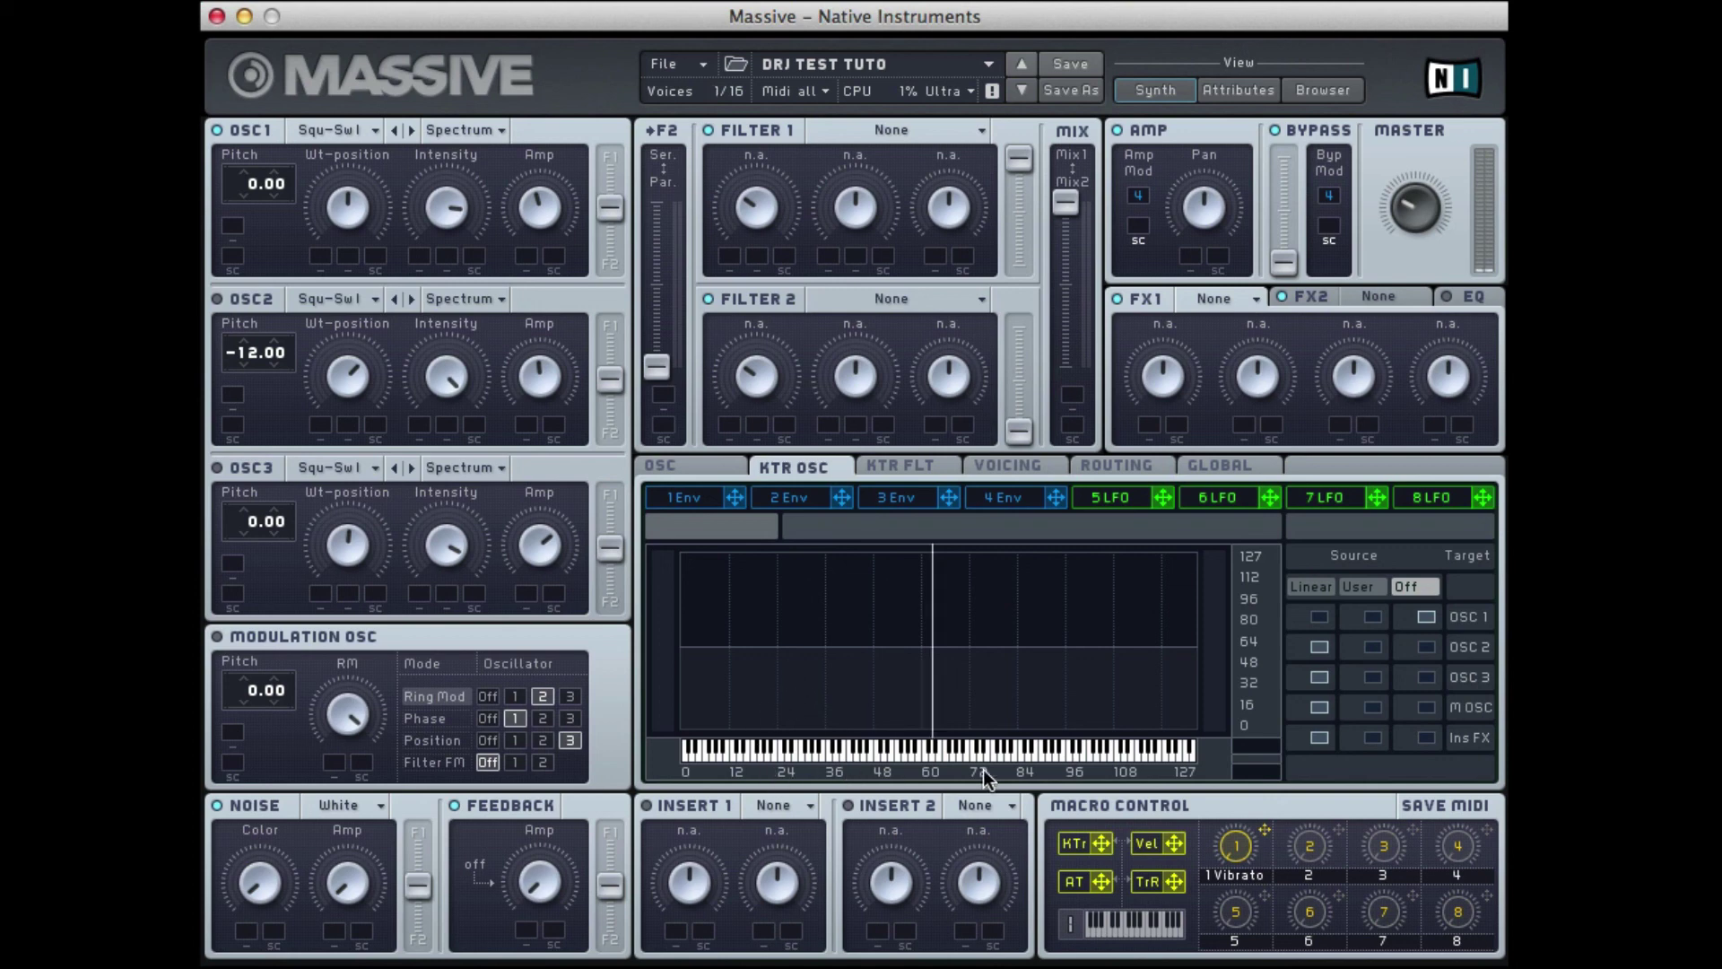
click(1320, 617)
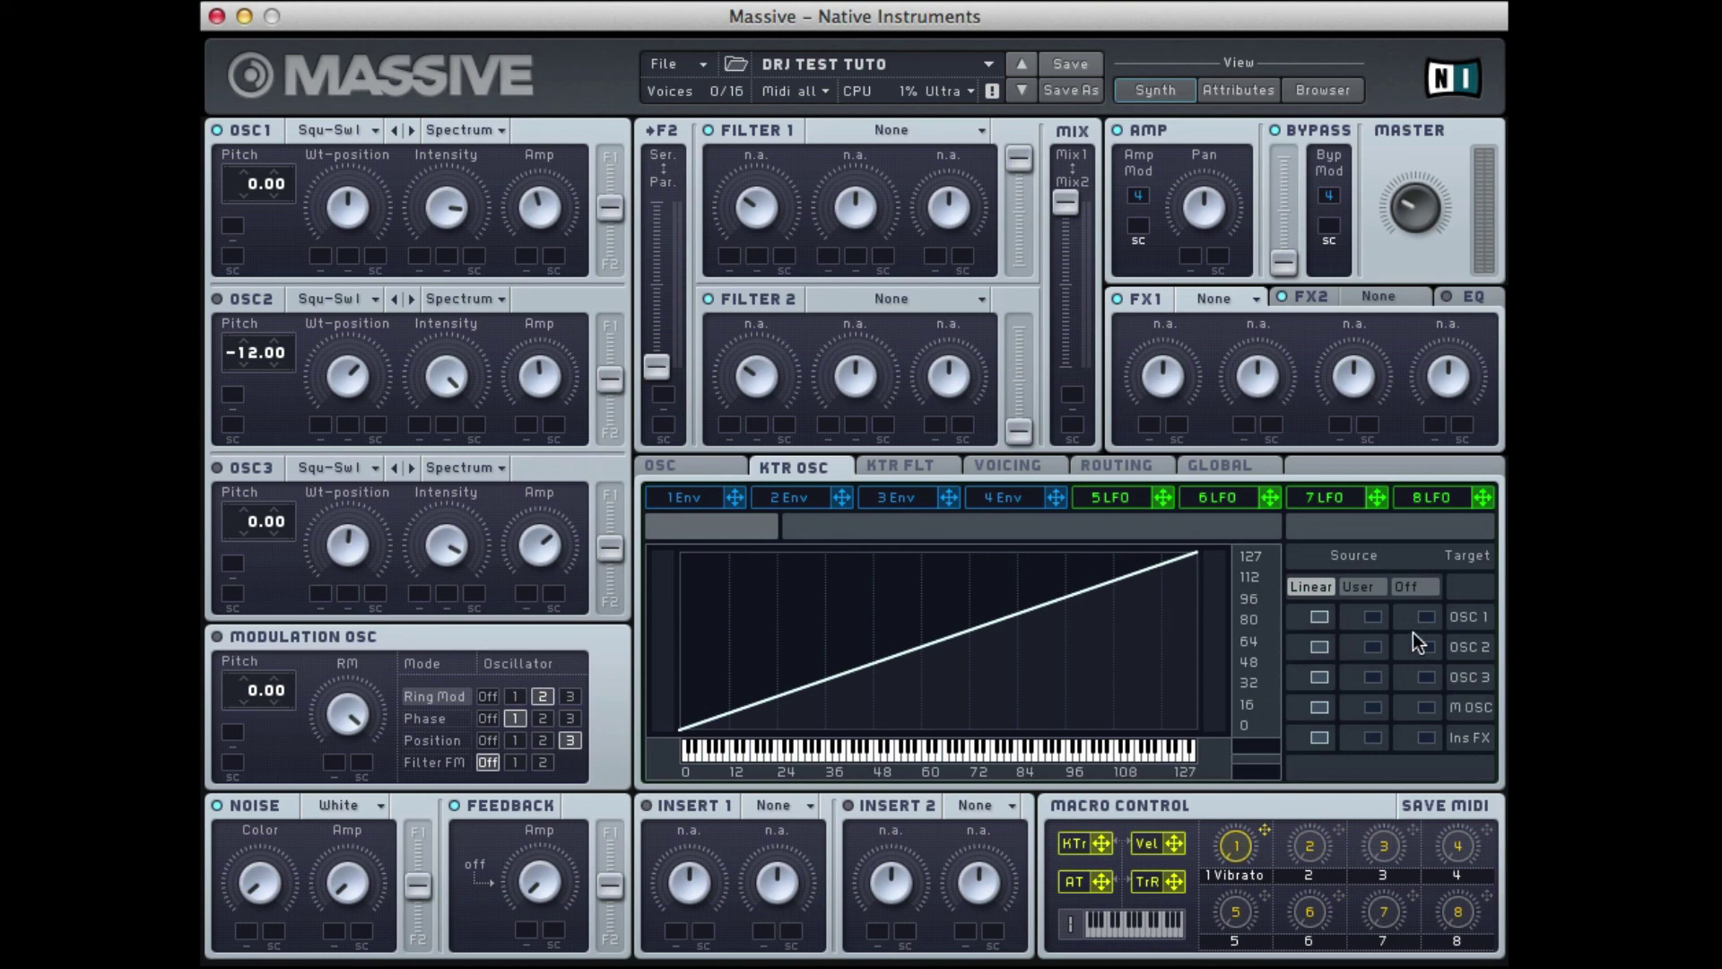
click(1374, 647)
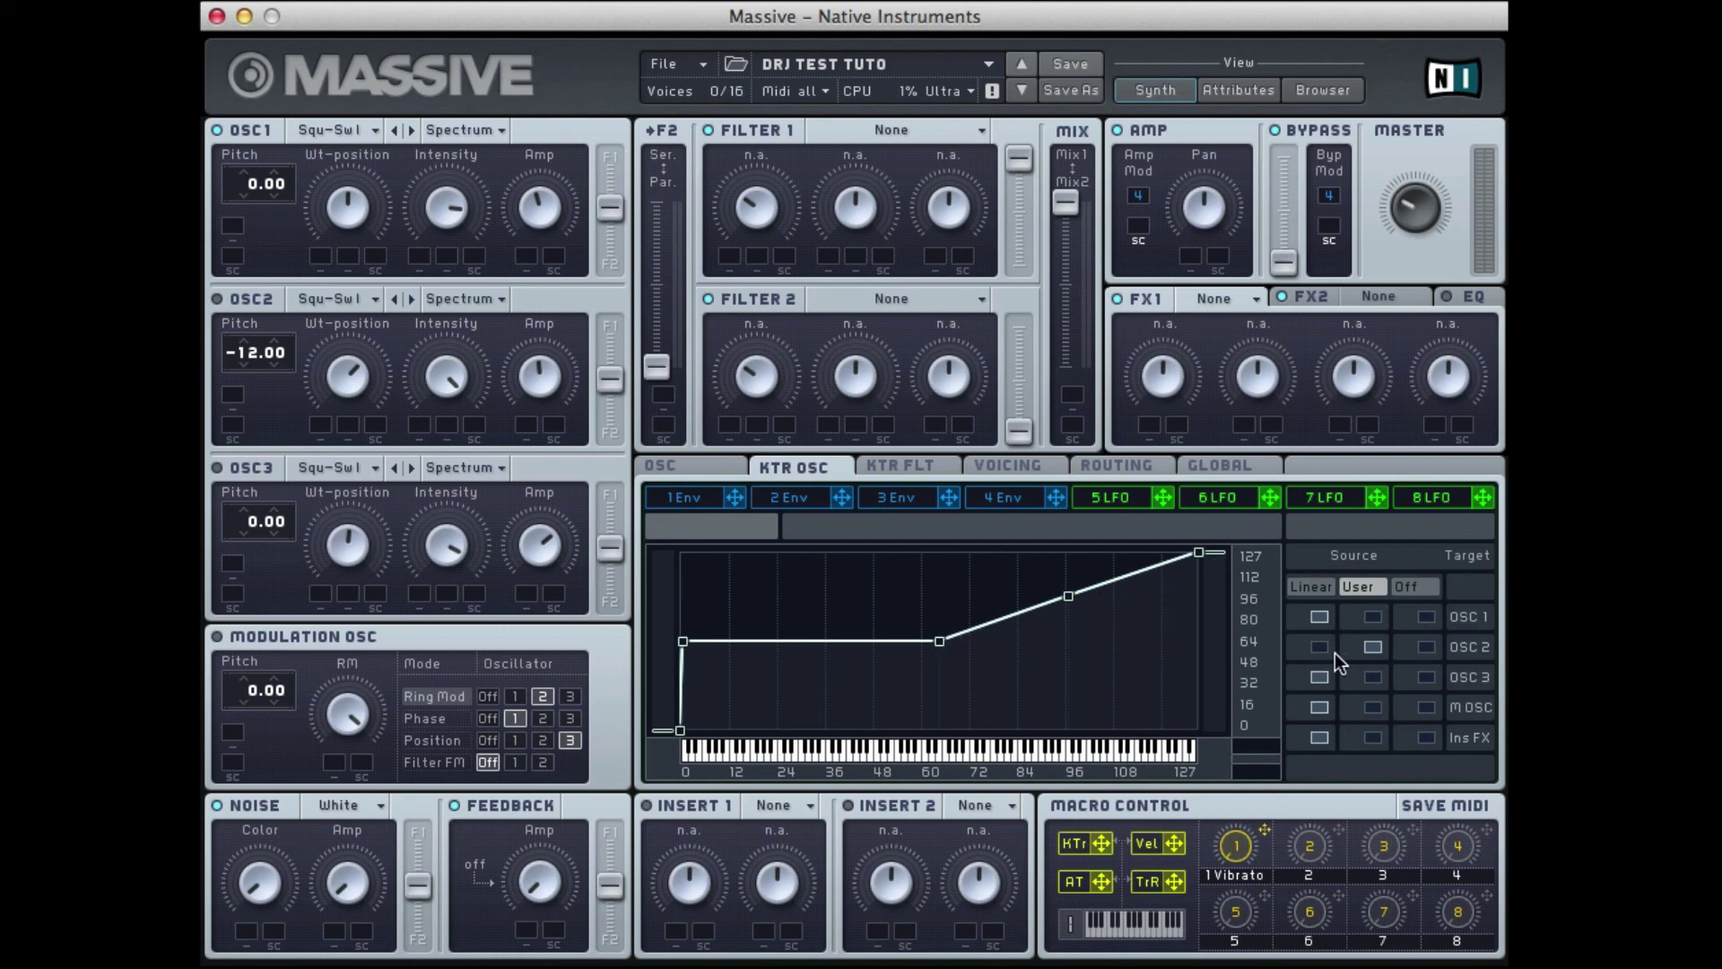
Show filter key tracking Set 1 for Filter 1, and set Filter 1 to Lowpass 2 and Filter 2 to Scream.
click(912, 466)
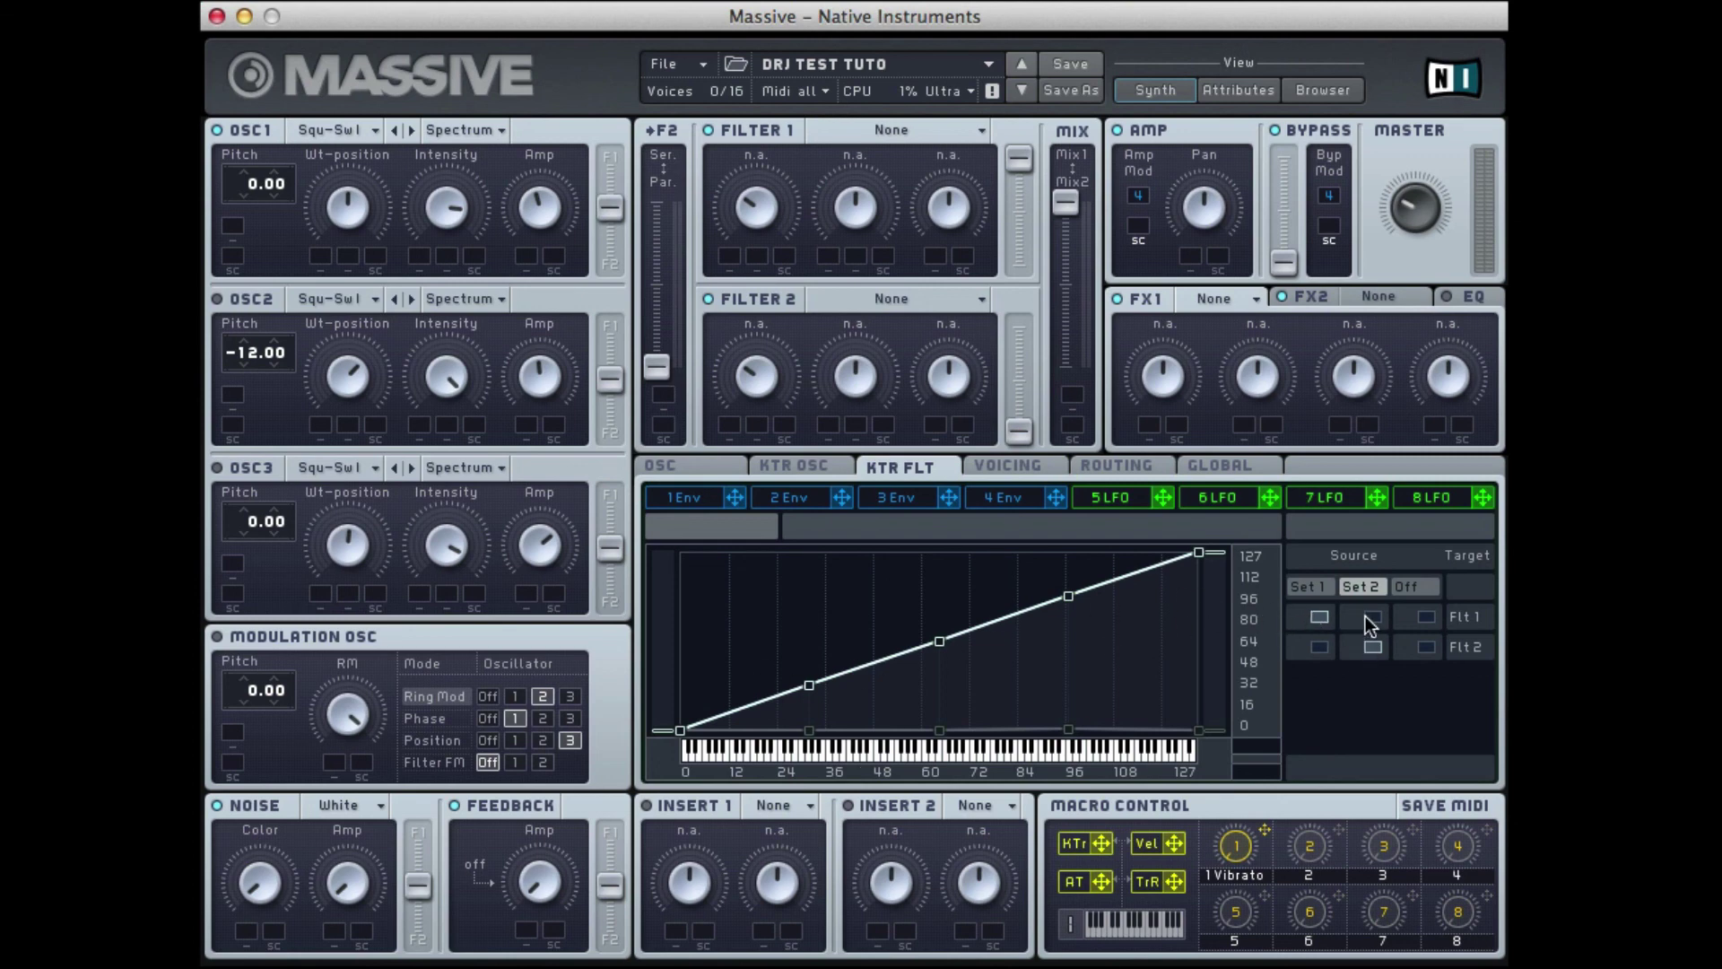
click(1321, 618)
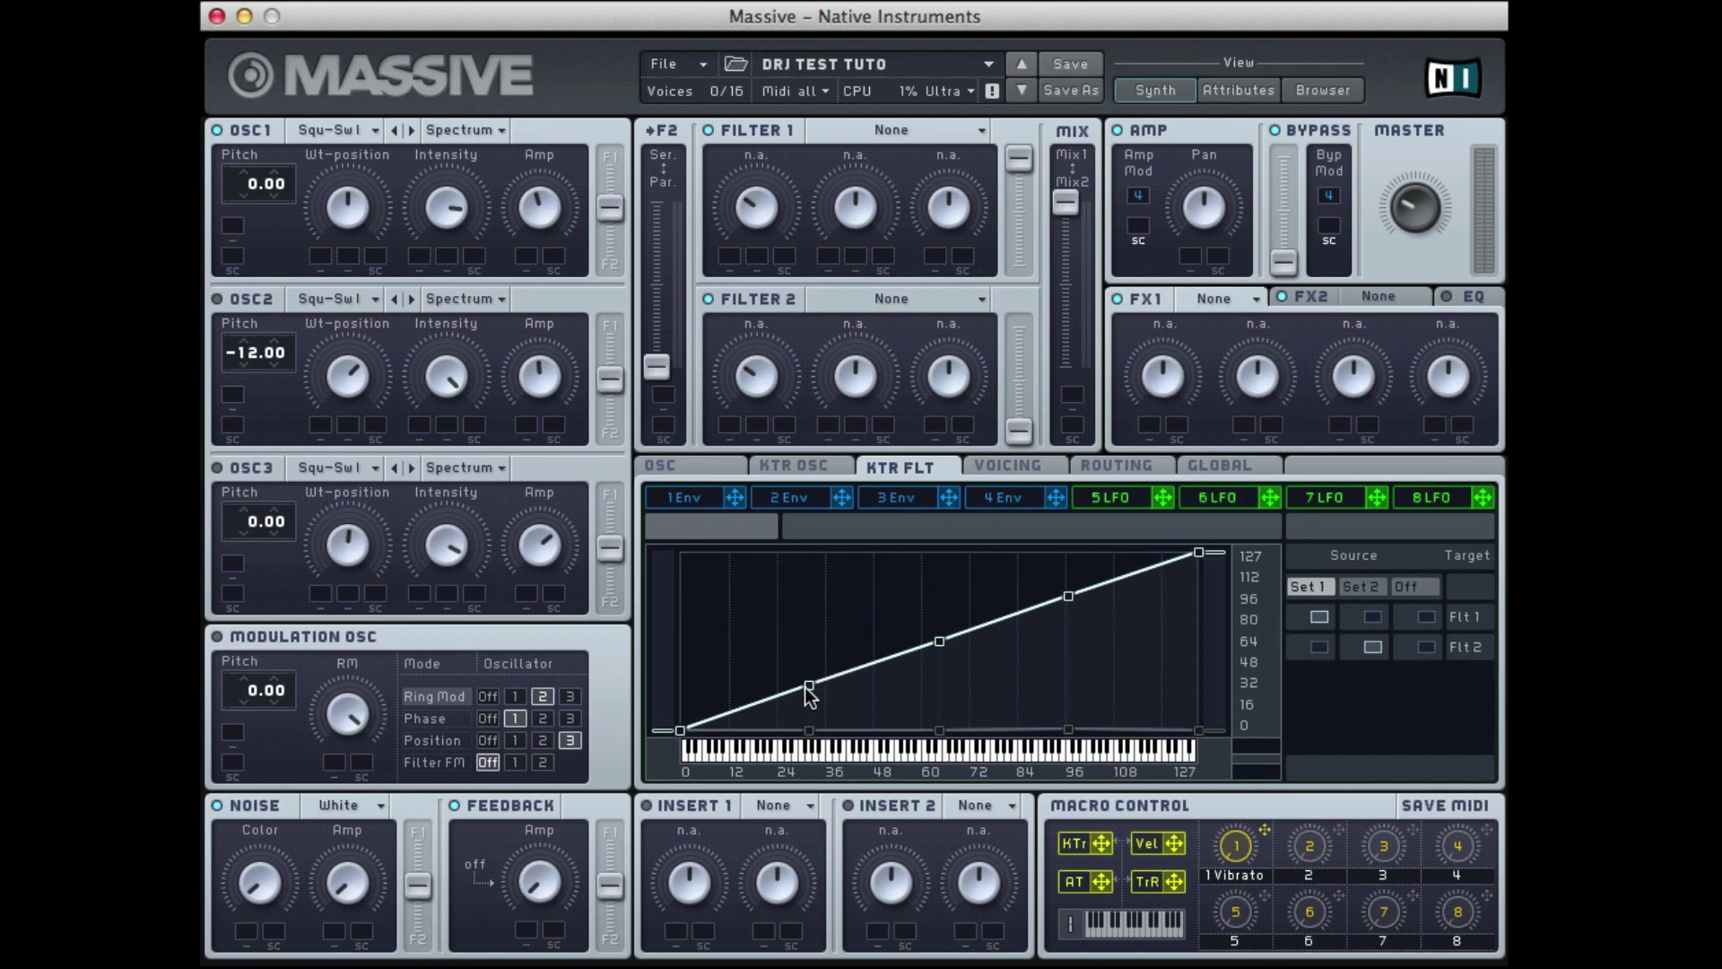
click(911, 131)
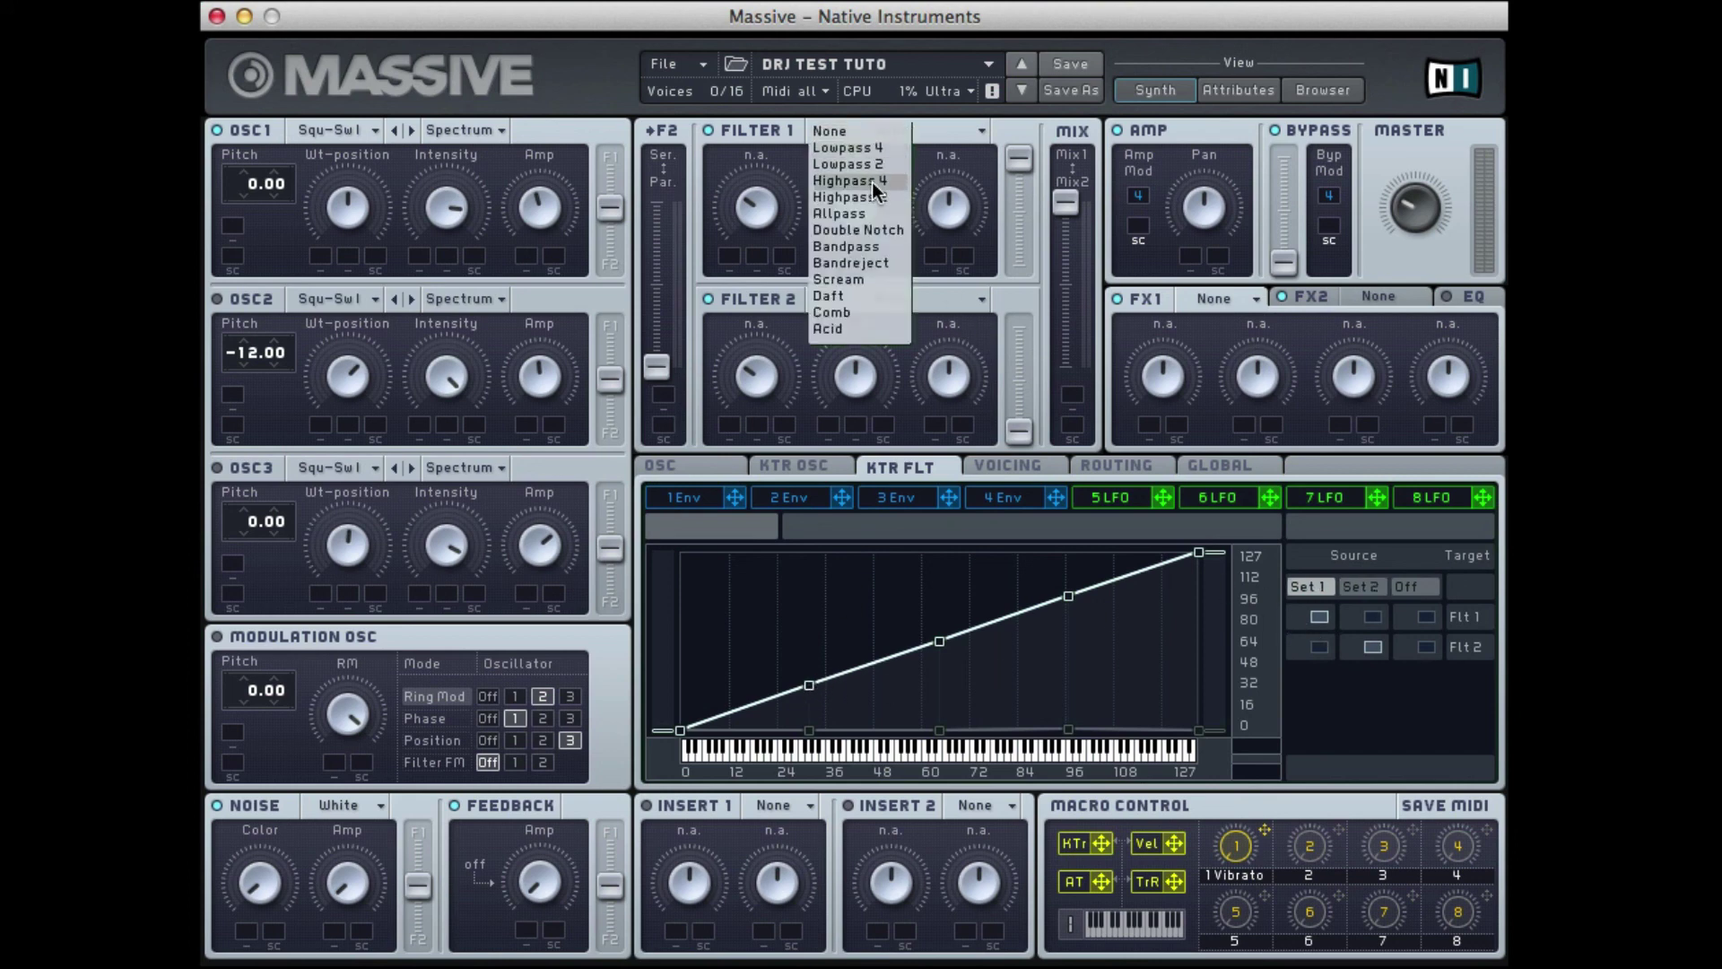
click(873, 165)
click(897, 304)
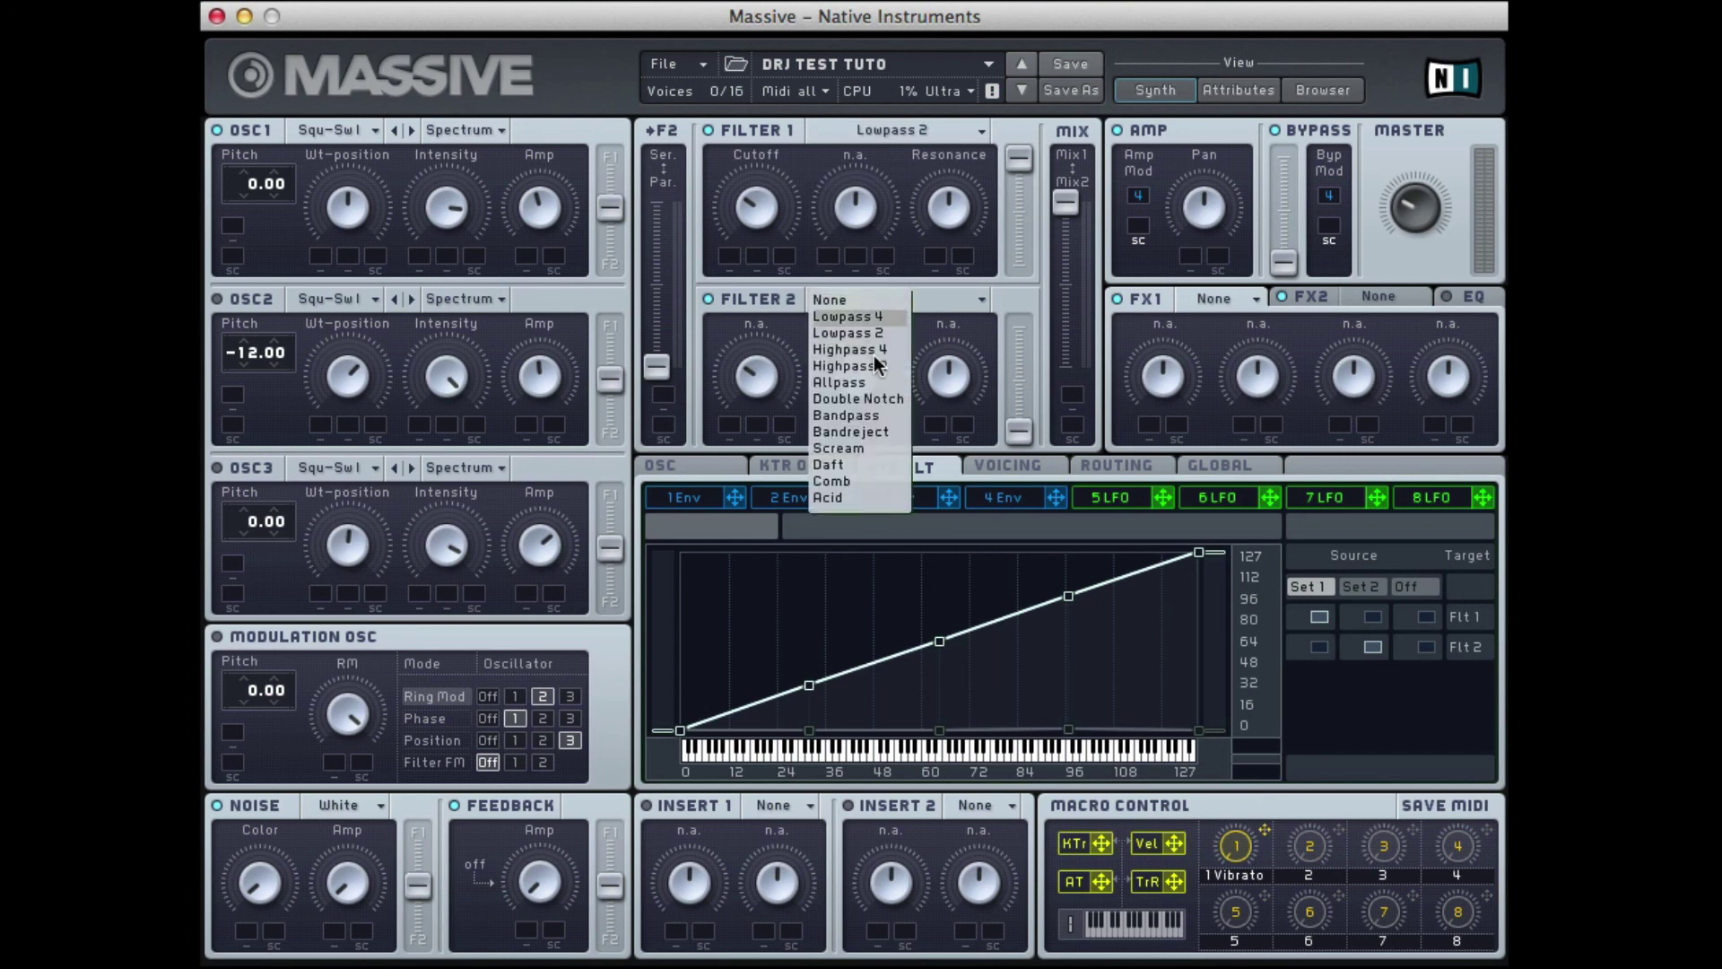
click(870, 448)
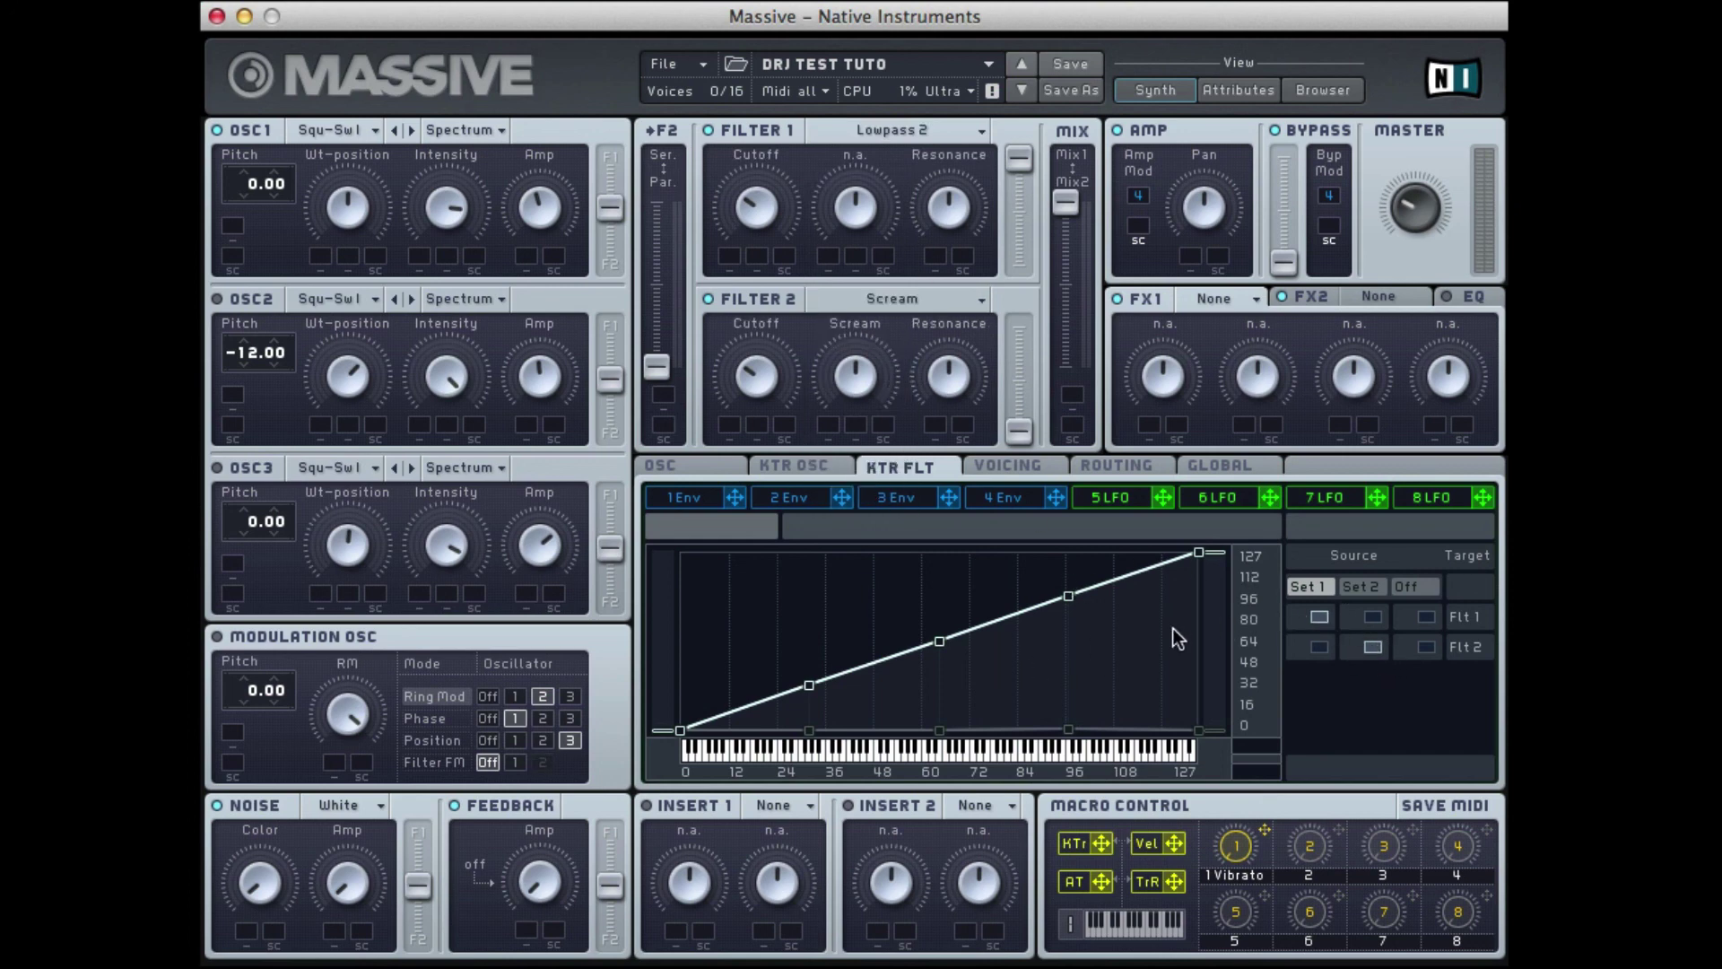
Shape the Set 1 filter curve to stay near maximum up to about key 58 and slope down to about 0 at key 127.
drag(806, 686, 681, 565)
drag(939, 643, 919, 561)
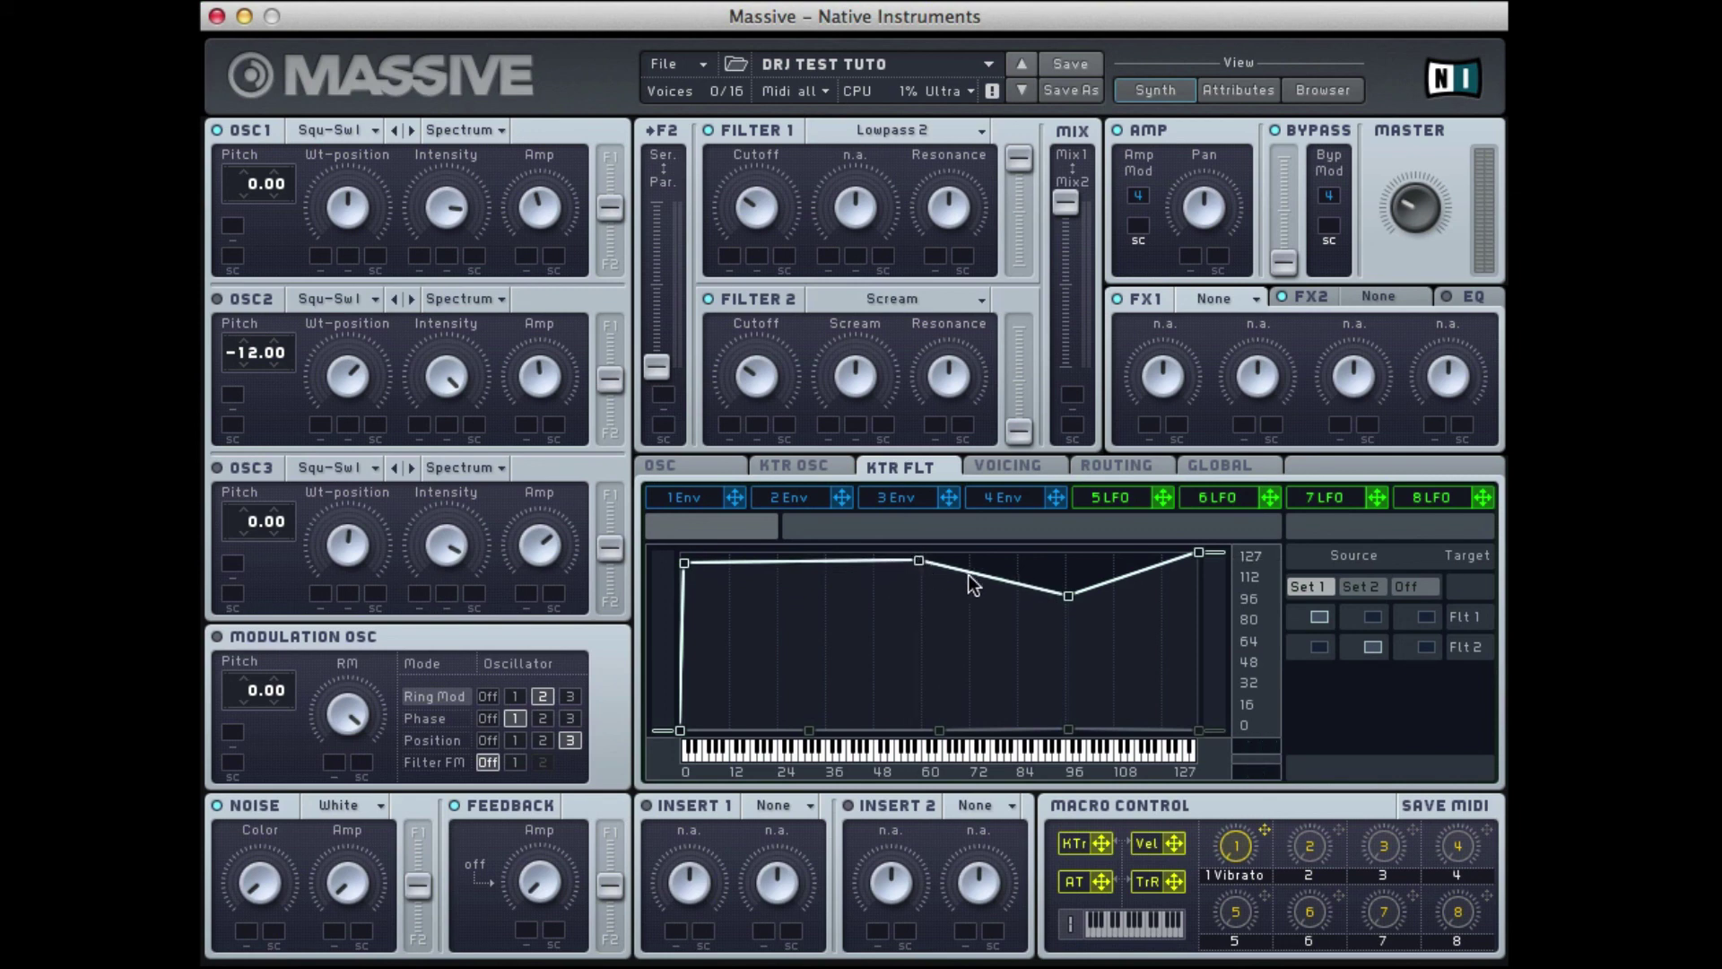
drag(1185, 563, 1176, 728)
drag(1068, 595, 887, 728)
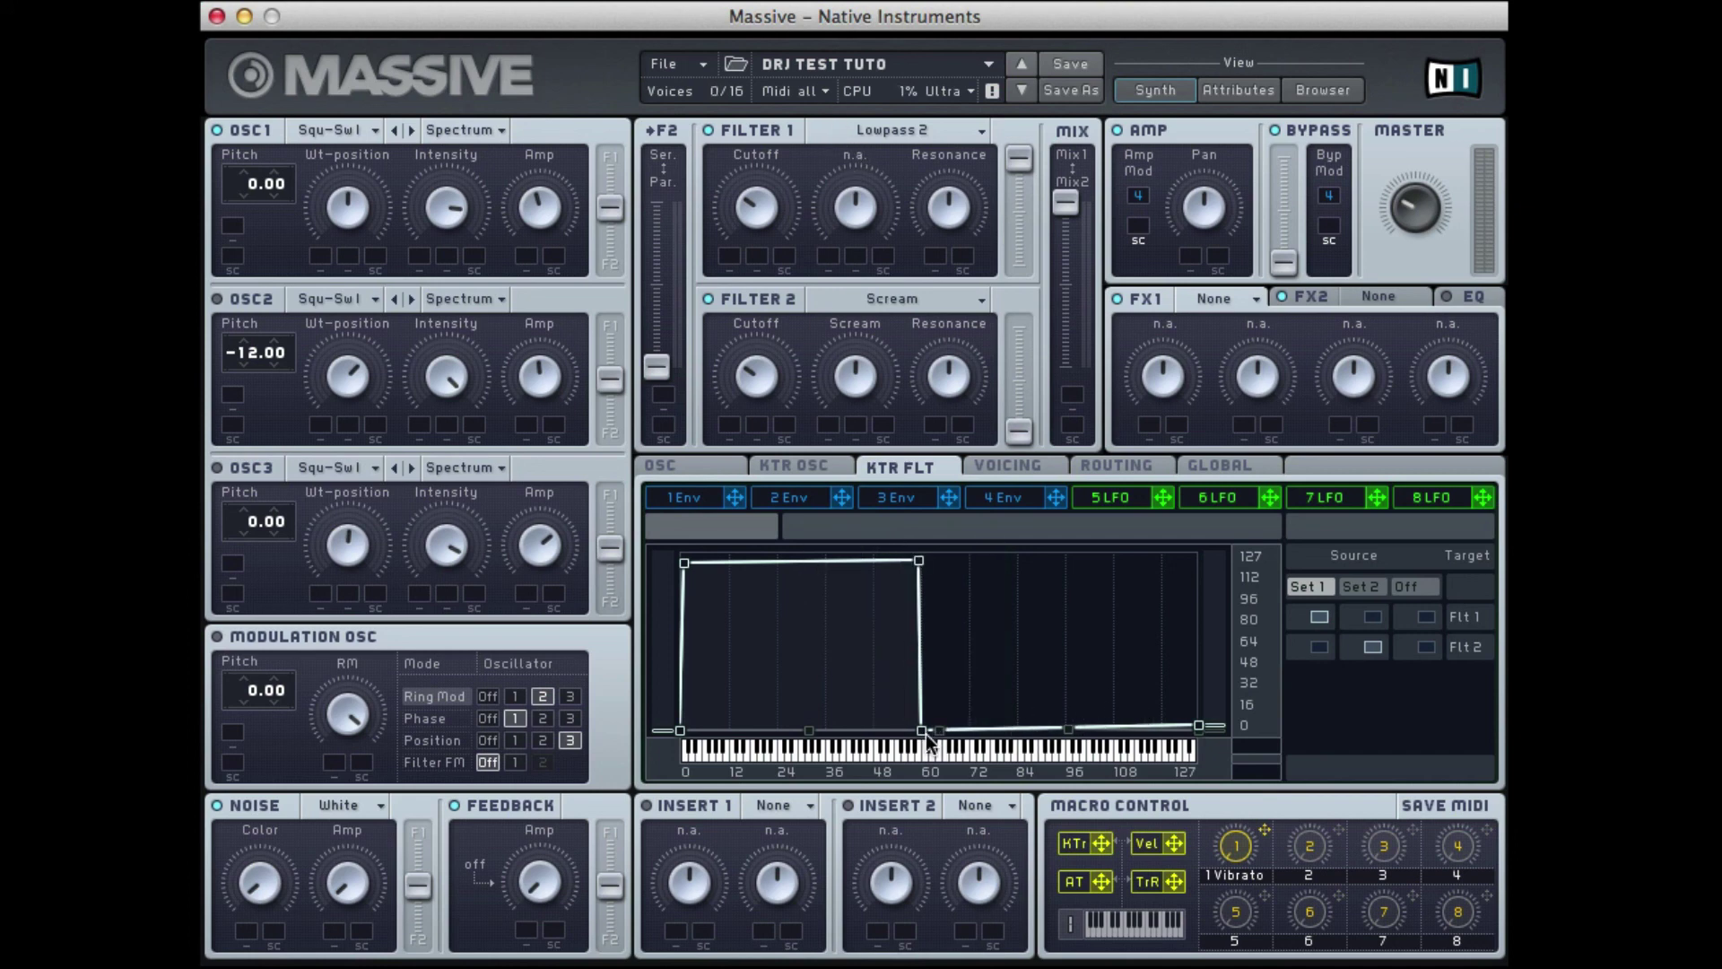
drag(923, 729, 1042, 639)
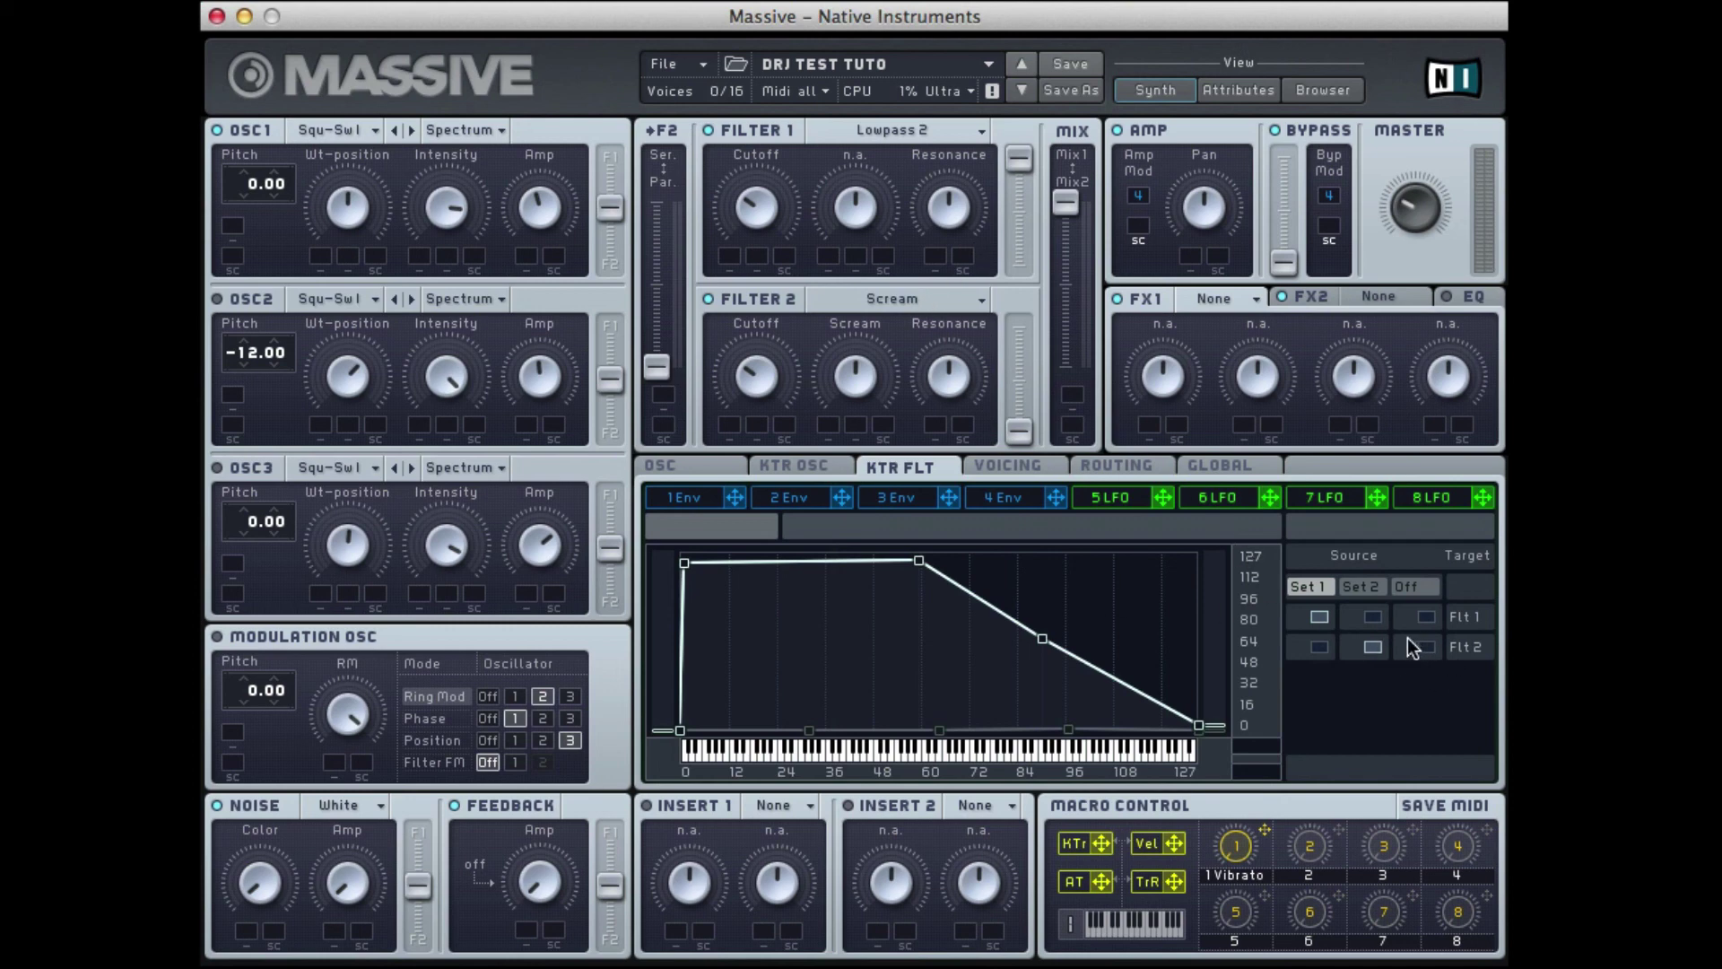
Raise Filter 2's output level to maximum, centre the Mix fader, increase Filter 2's cutoff and reduce its resonance.
drag(1021, 433, 996, 233)
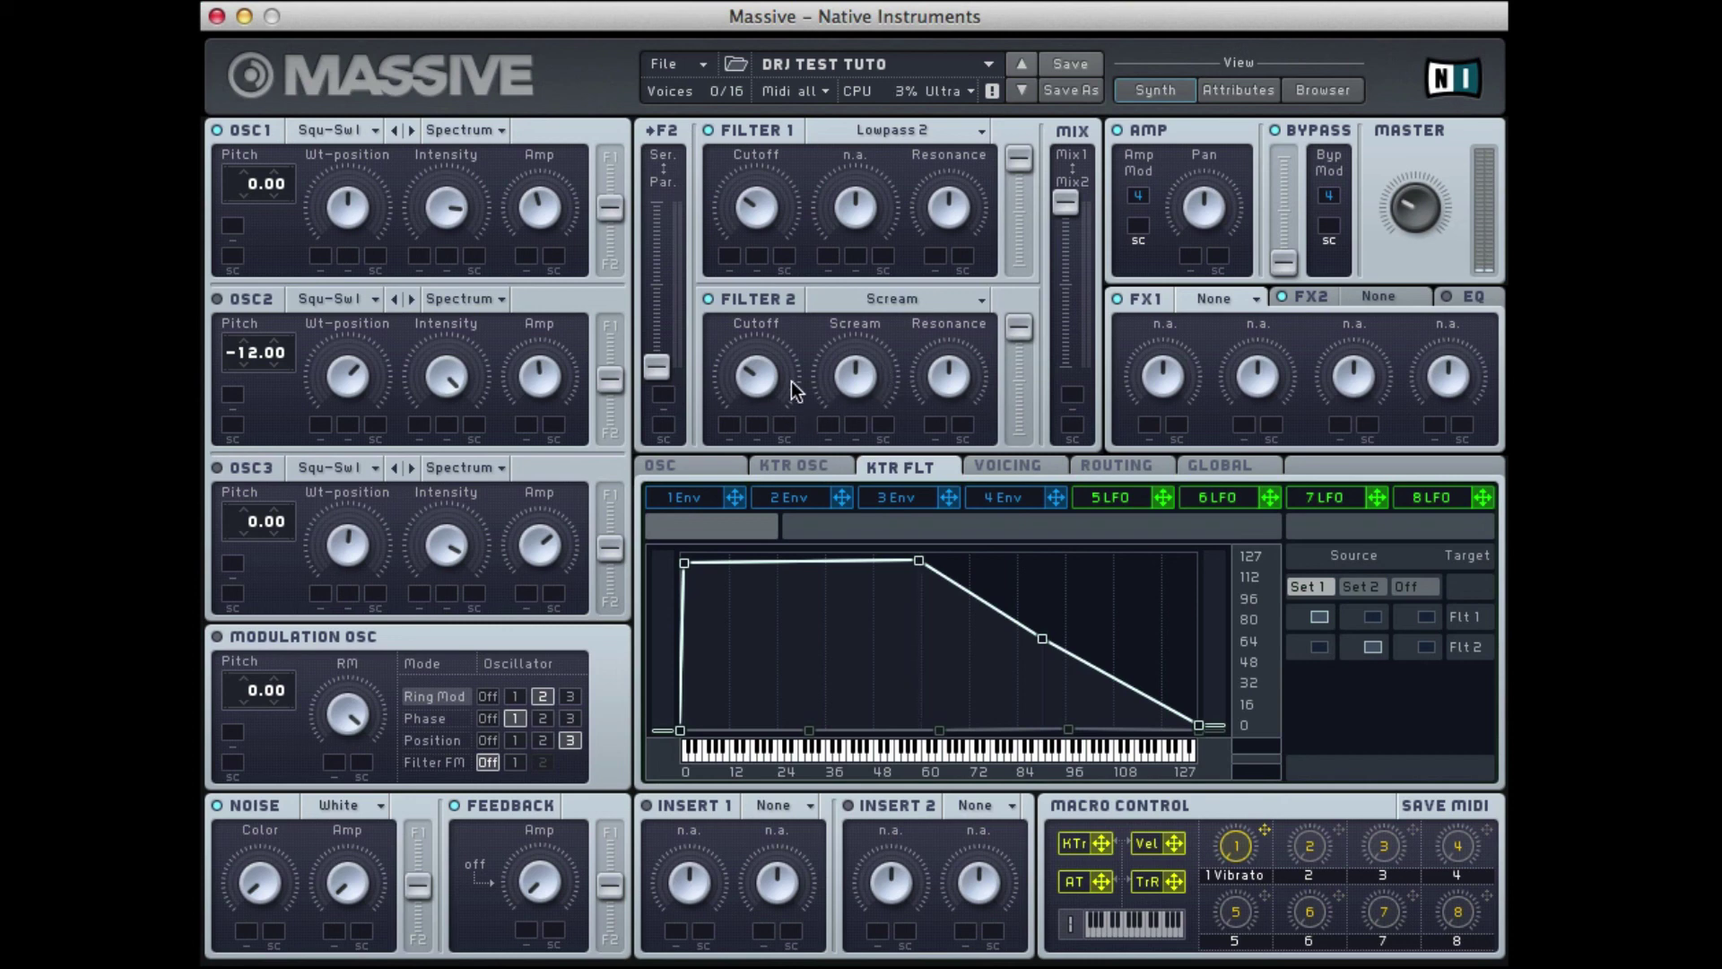
drag(769, 326, 771, 282)
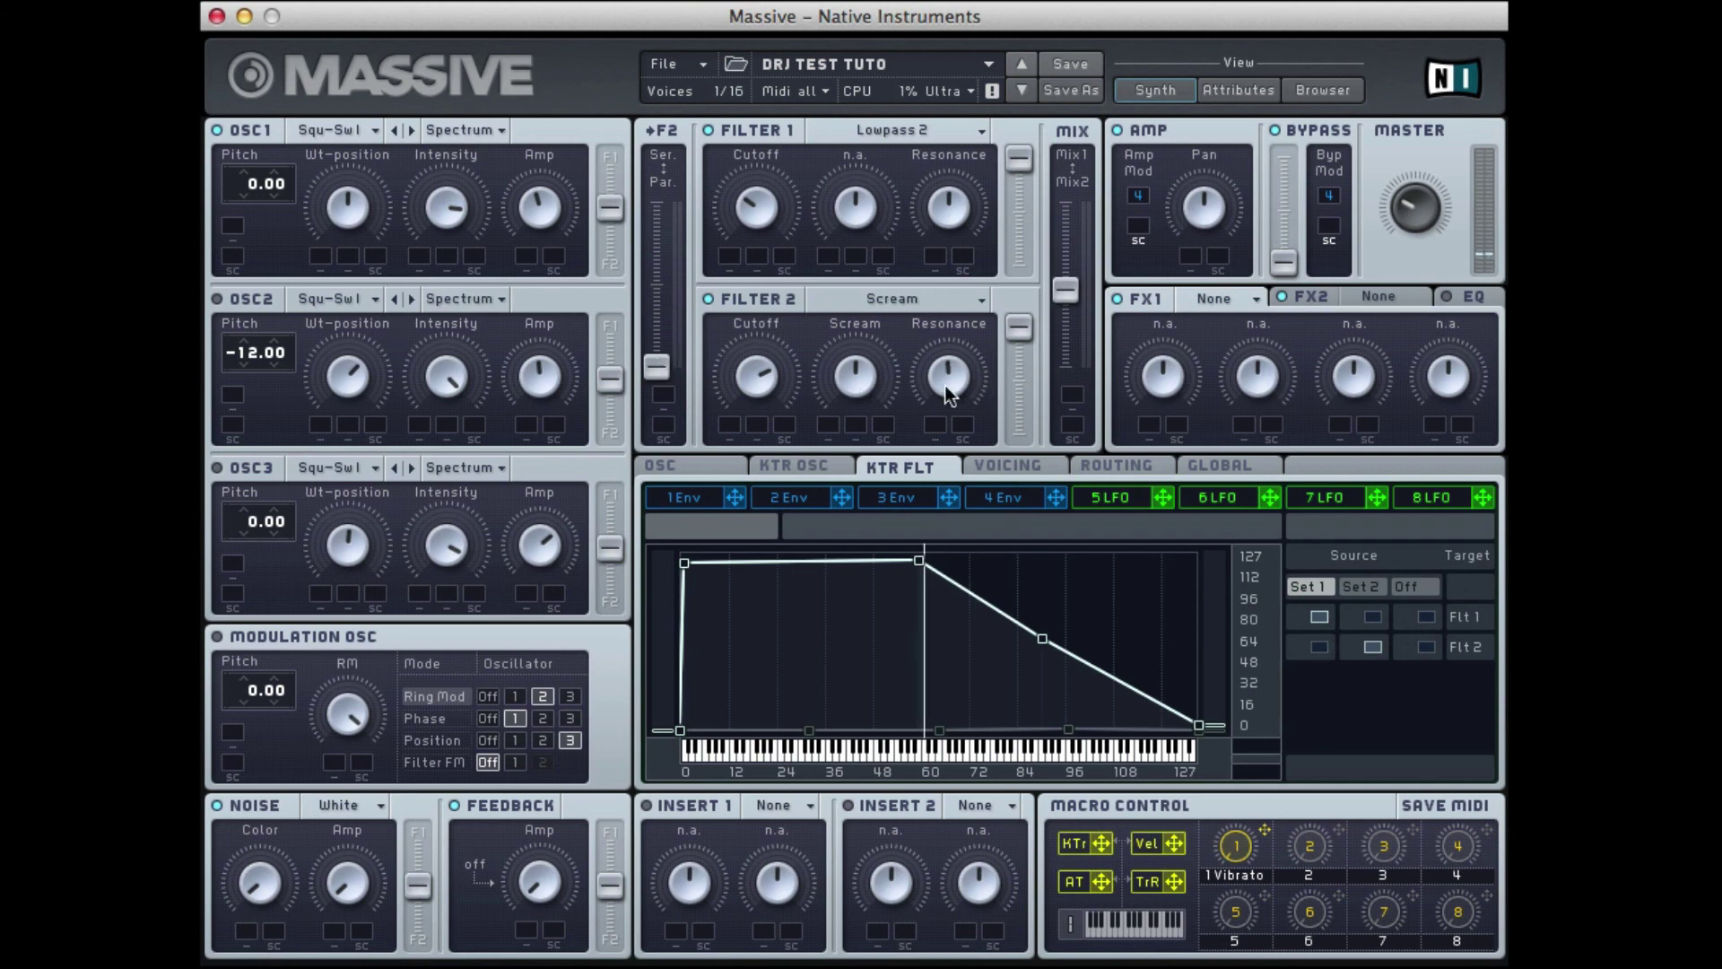
drag(947, 384, 942, 450)
Shape the Set 2 filter key tracking curve to stay near 28 up to about key 67 and rise to 127 at key 127.
click(1366, 648)
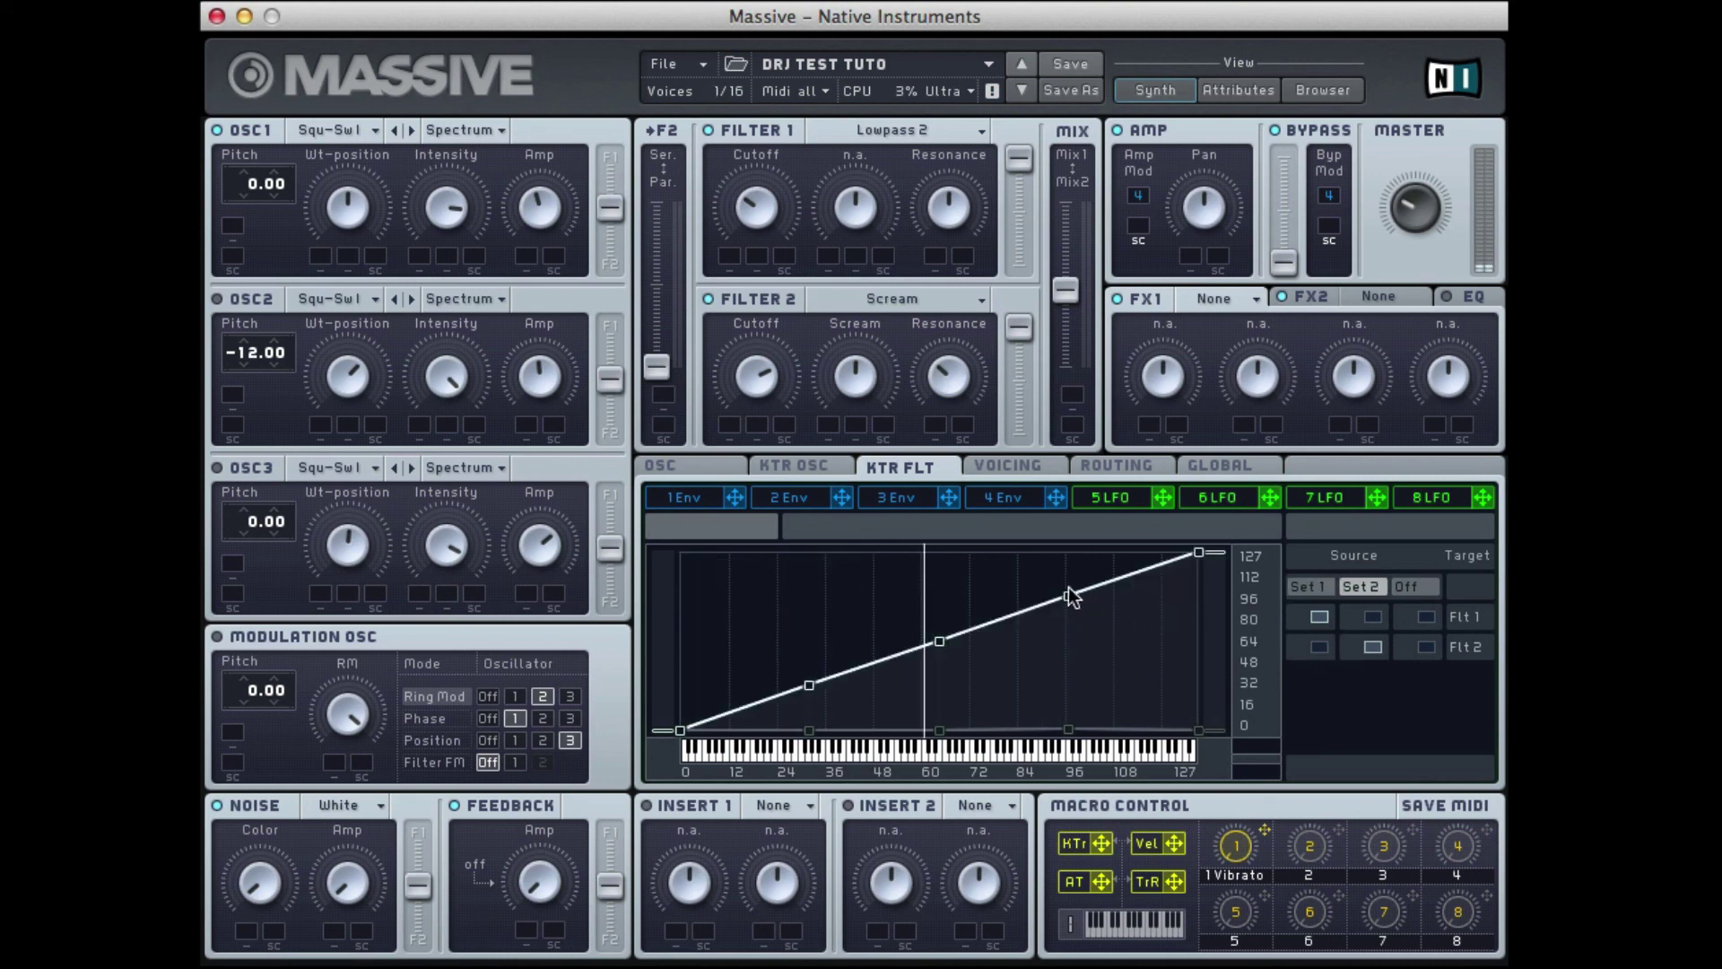
drag(938, 654, 949, 731)
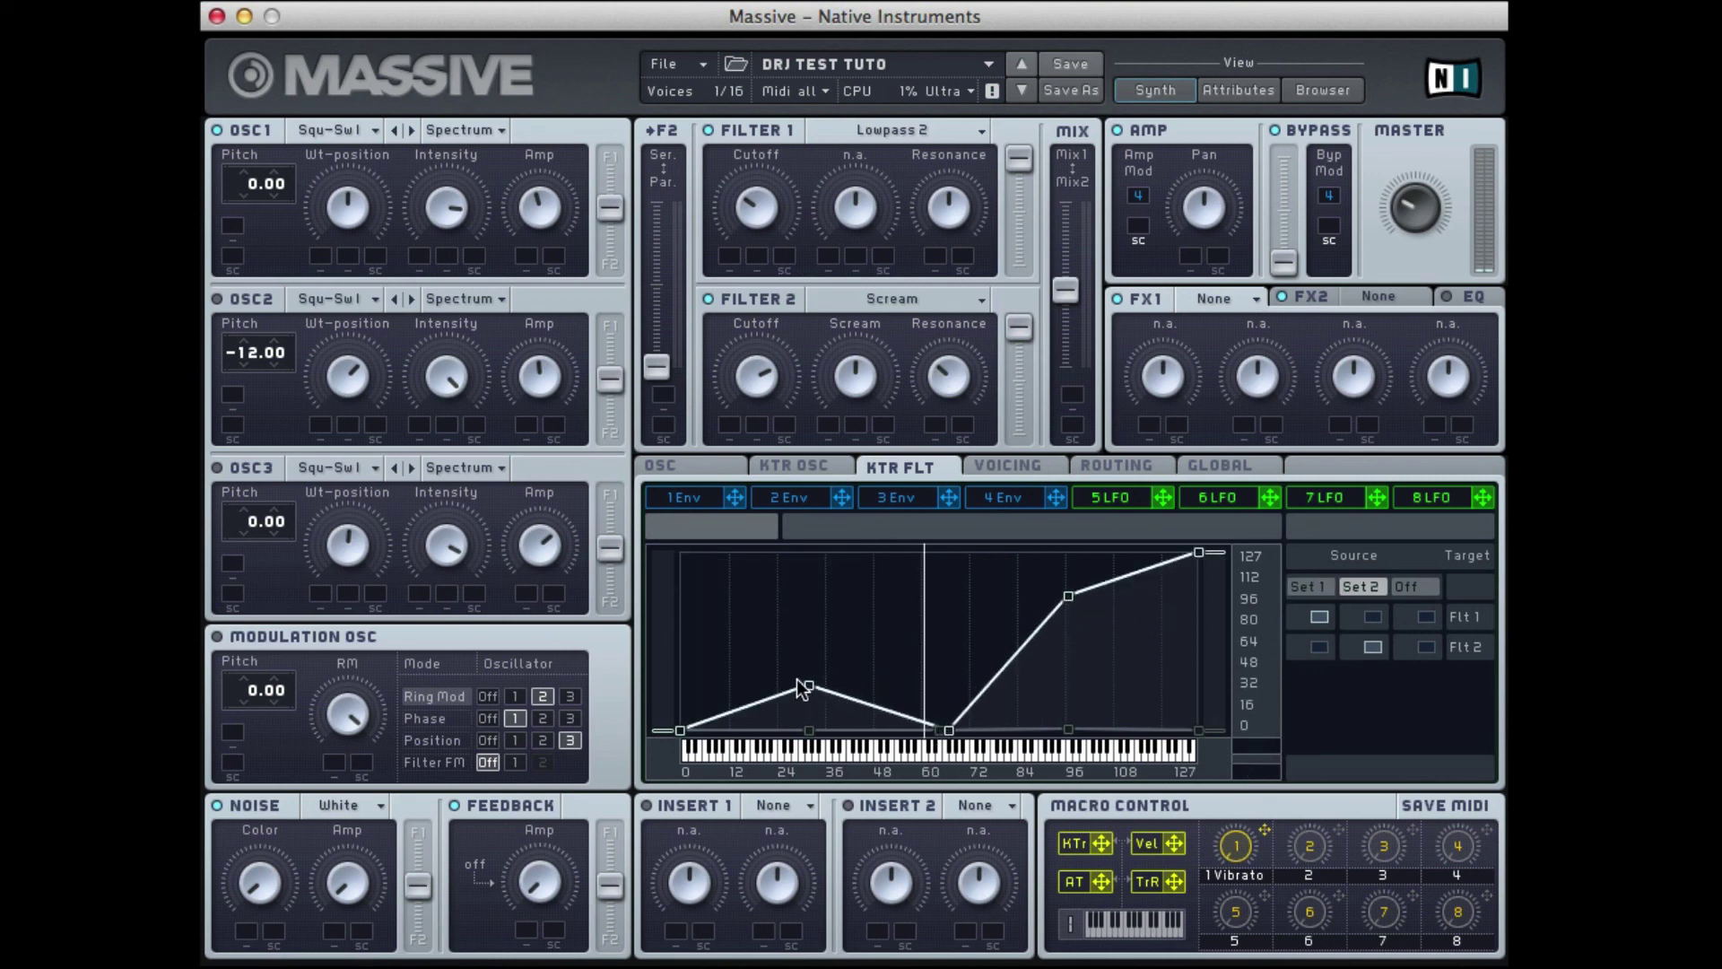
mouse_move(801, 690)
mouse_down()
mouse_move(692, 680)
mouse_move(768, 688)
mouse_up()
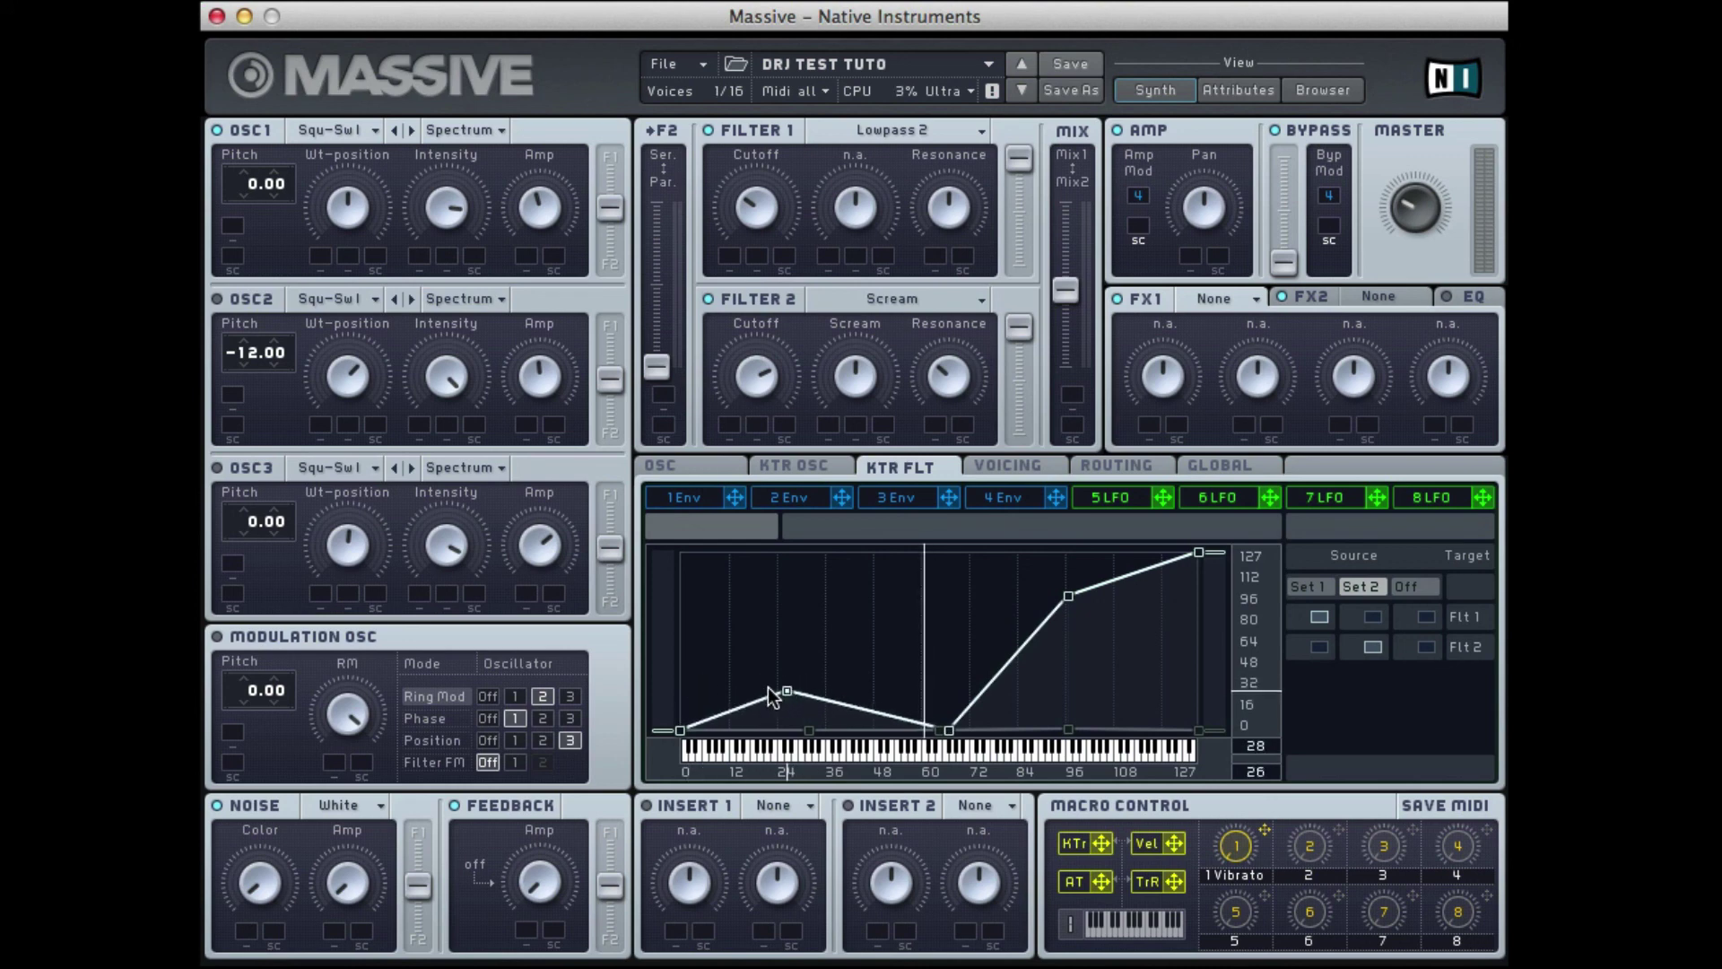
drag(685, 730, 687, 682)
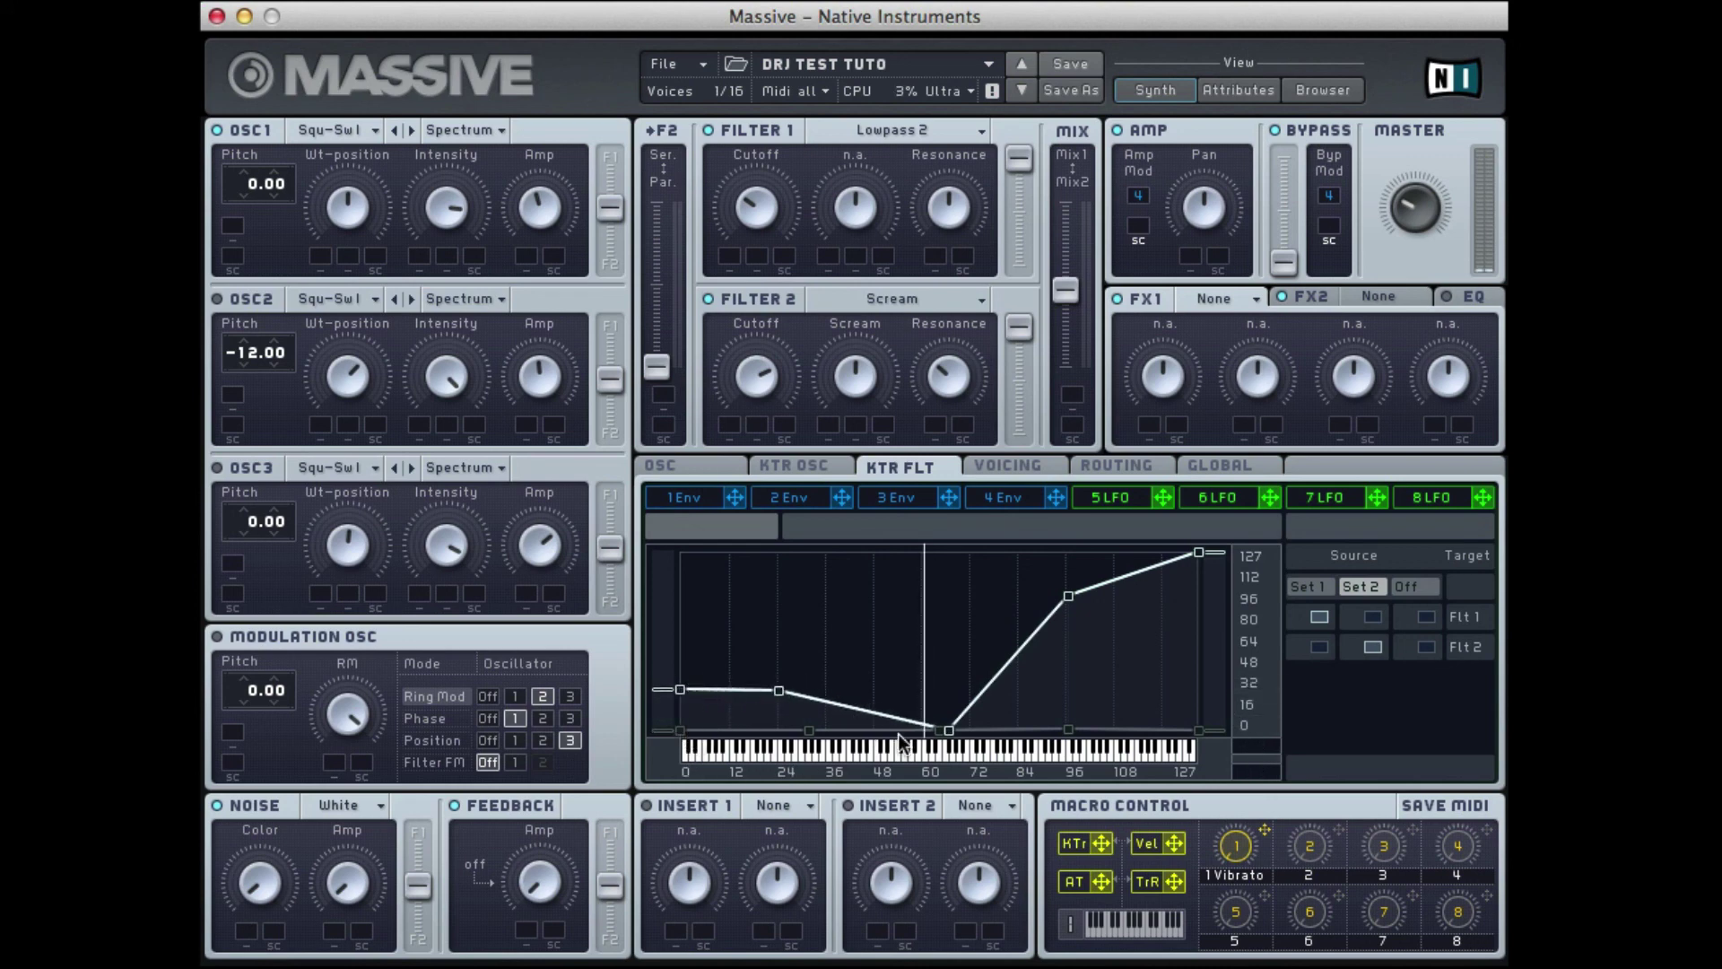
drag(947, 730, 953, 694)
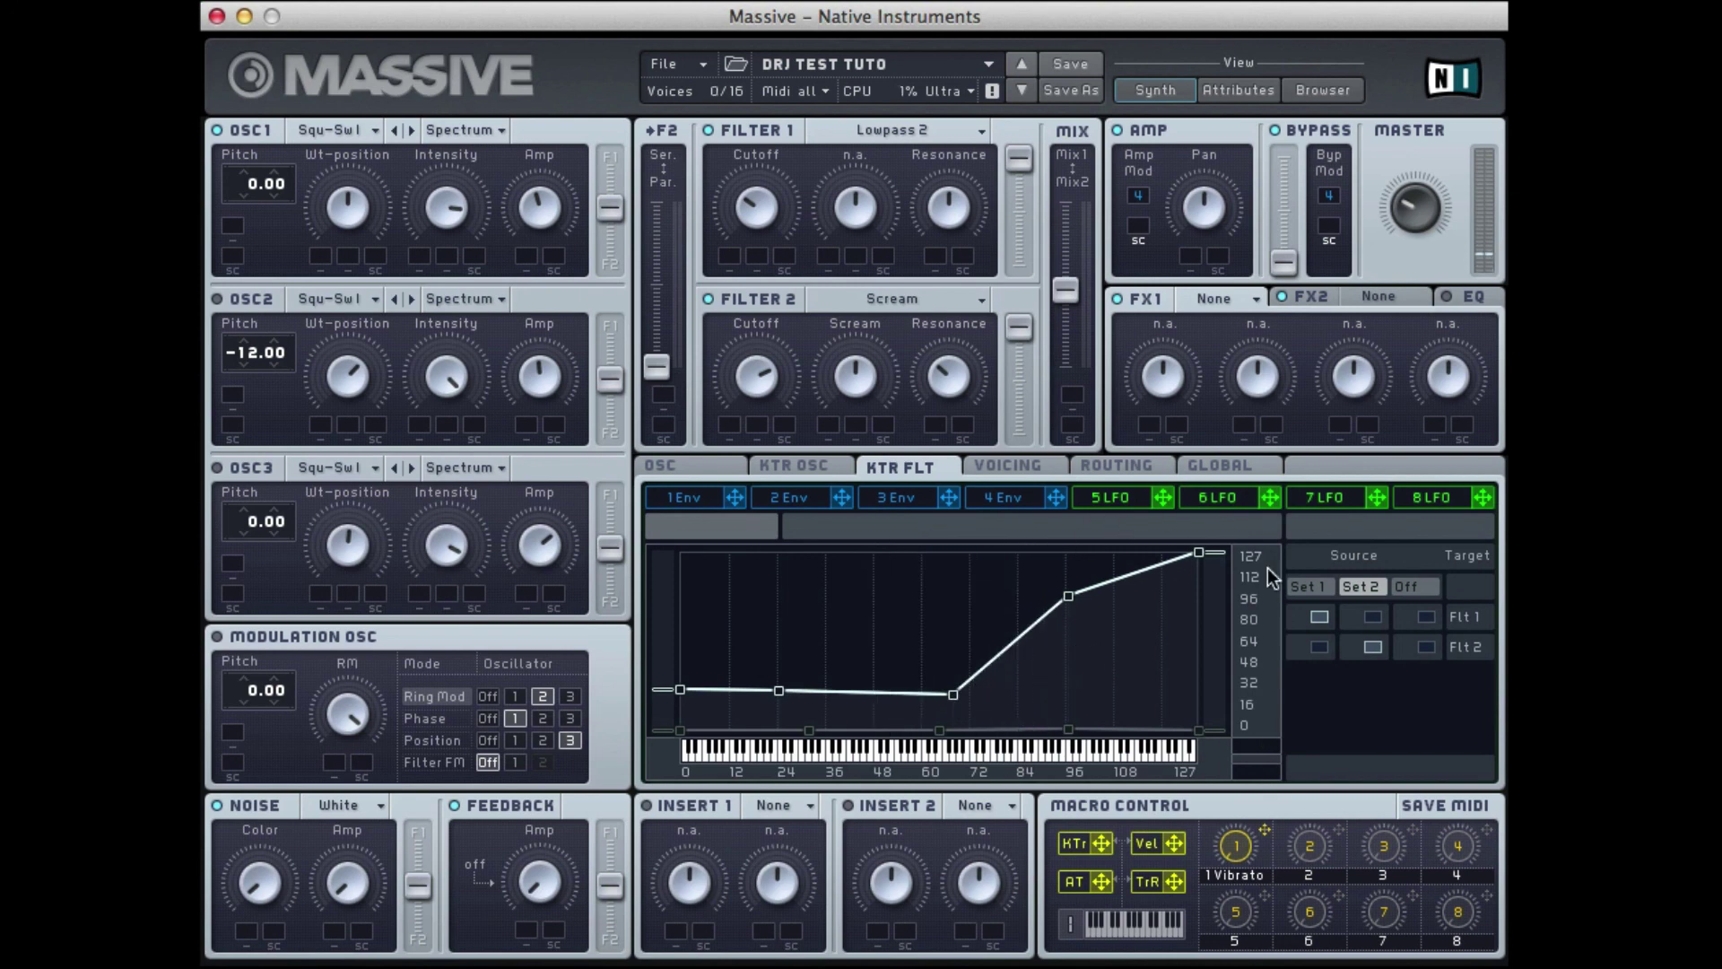
Compare the oscillator and filter key tracking pages, and view the voicing and routing pages.
click(806, 465)
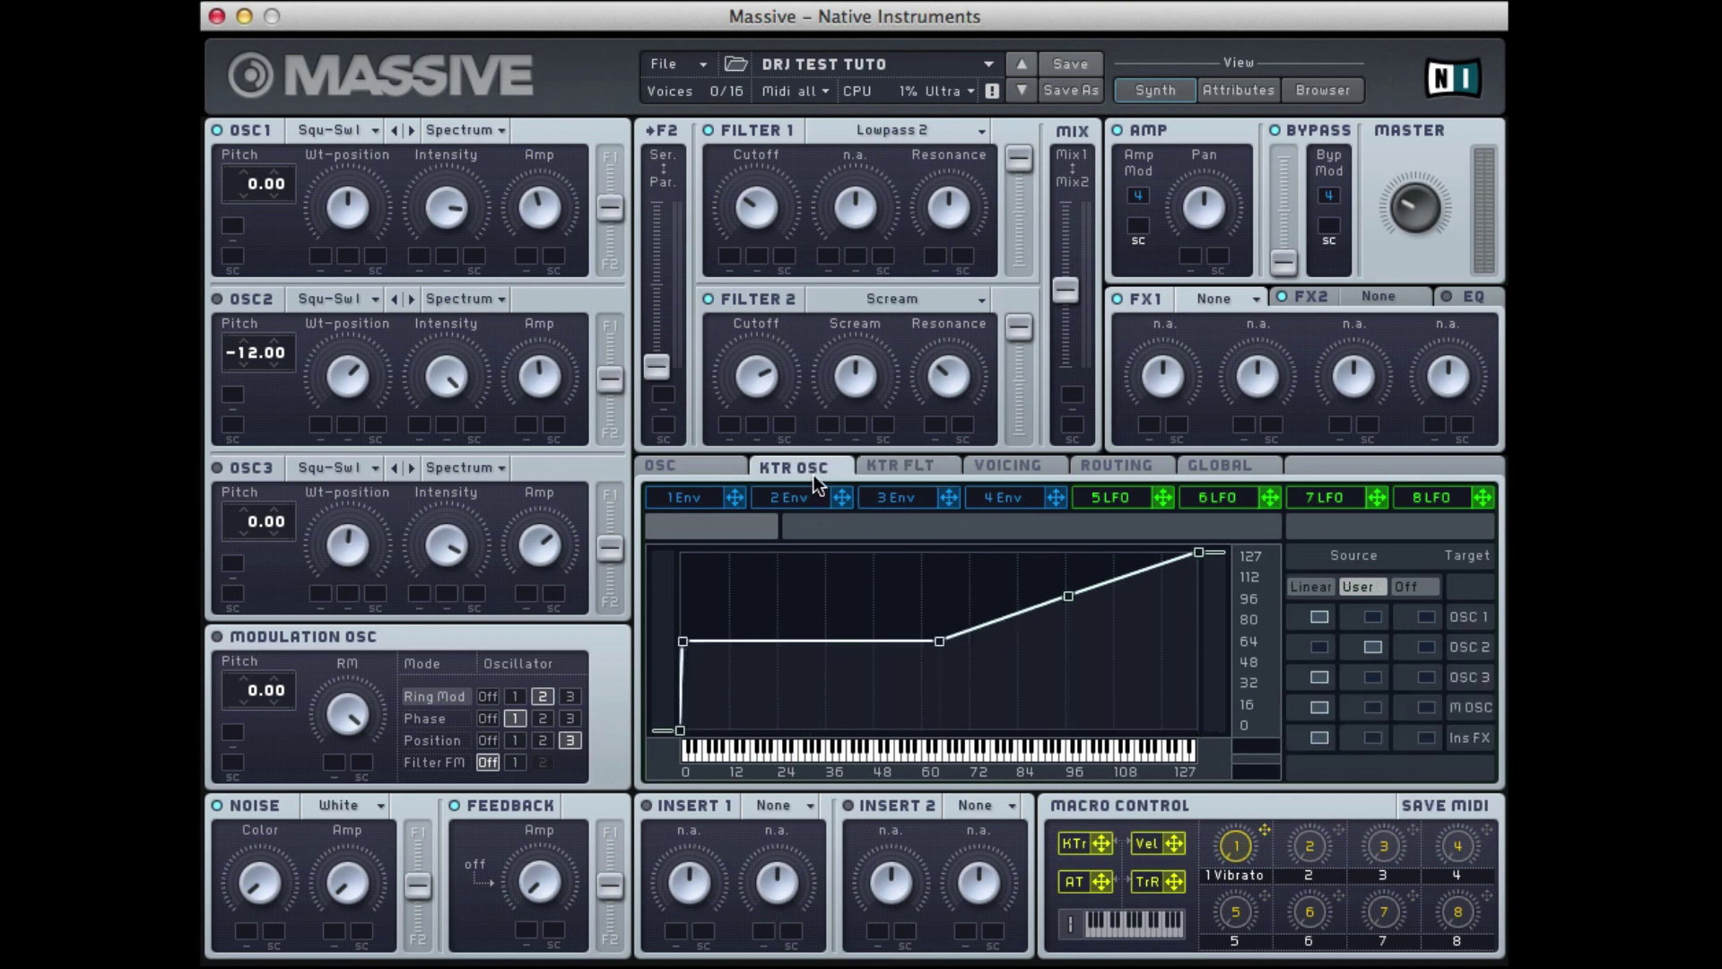
click(901, 464)
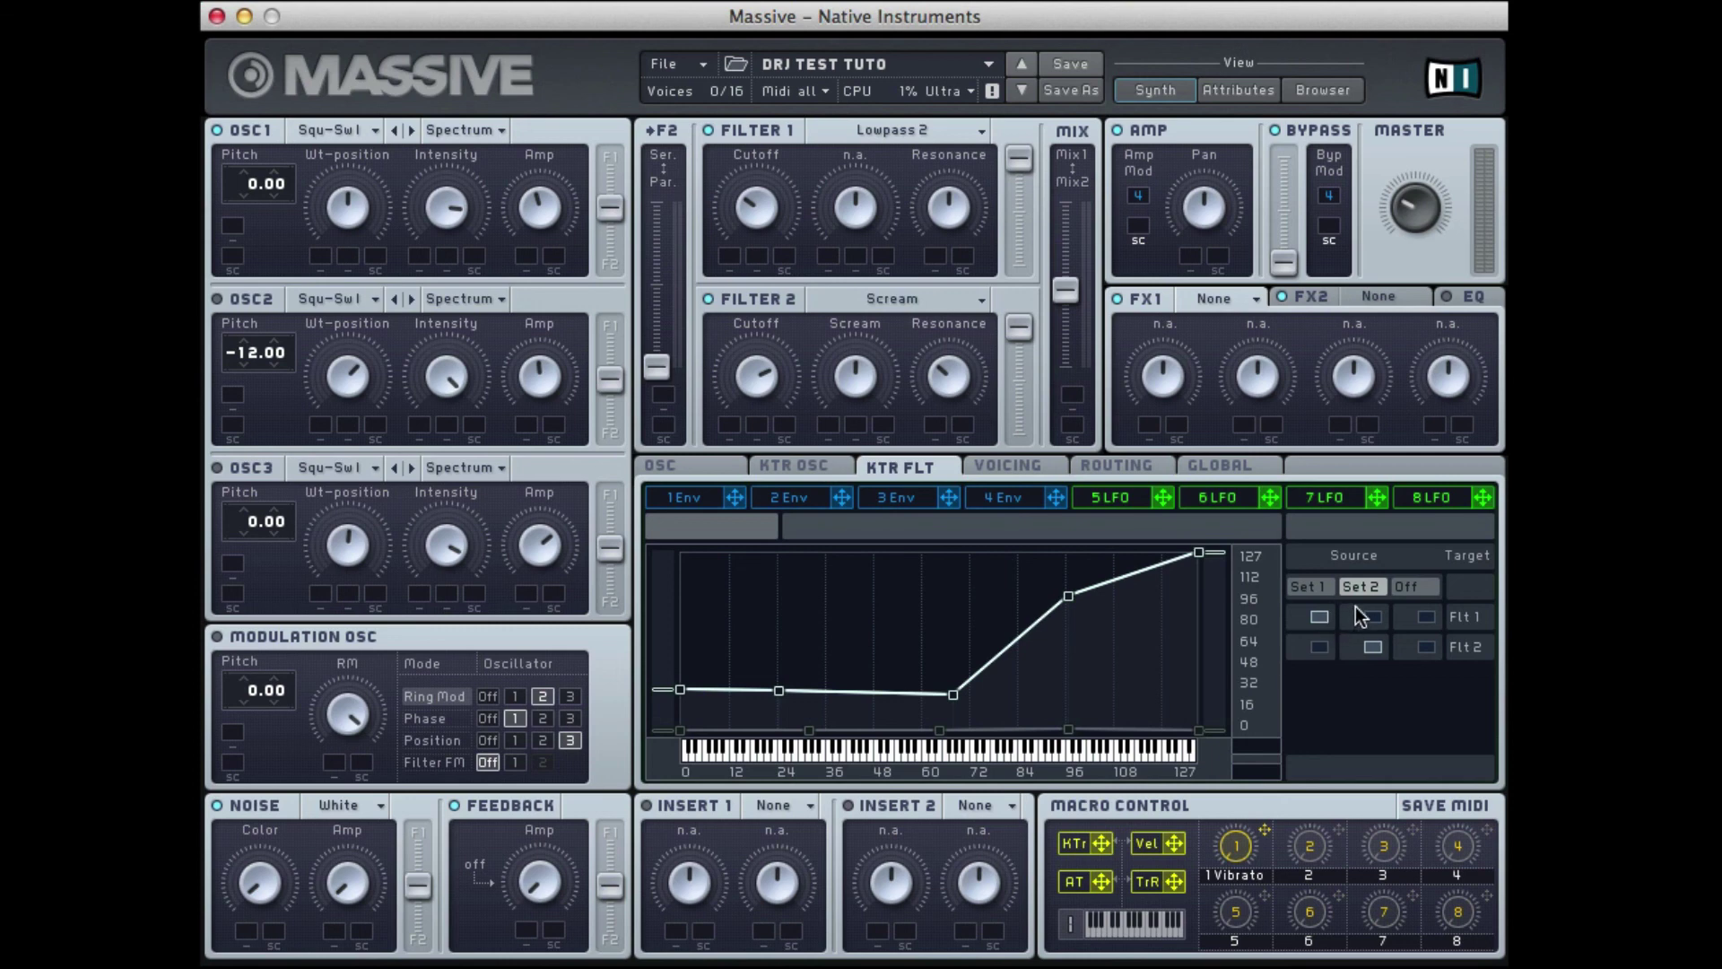
click(1028, 468)
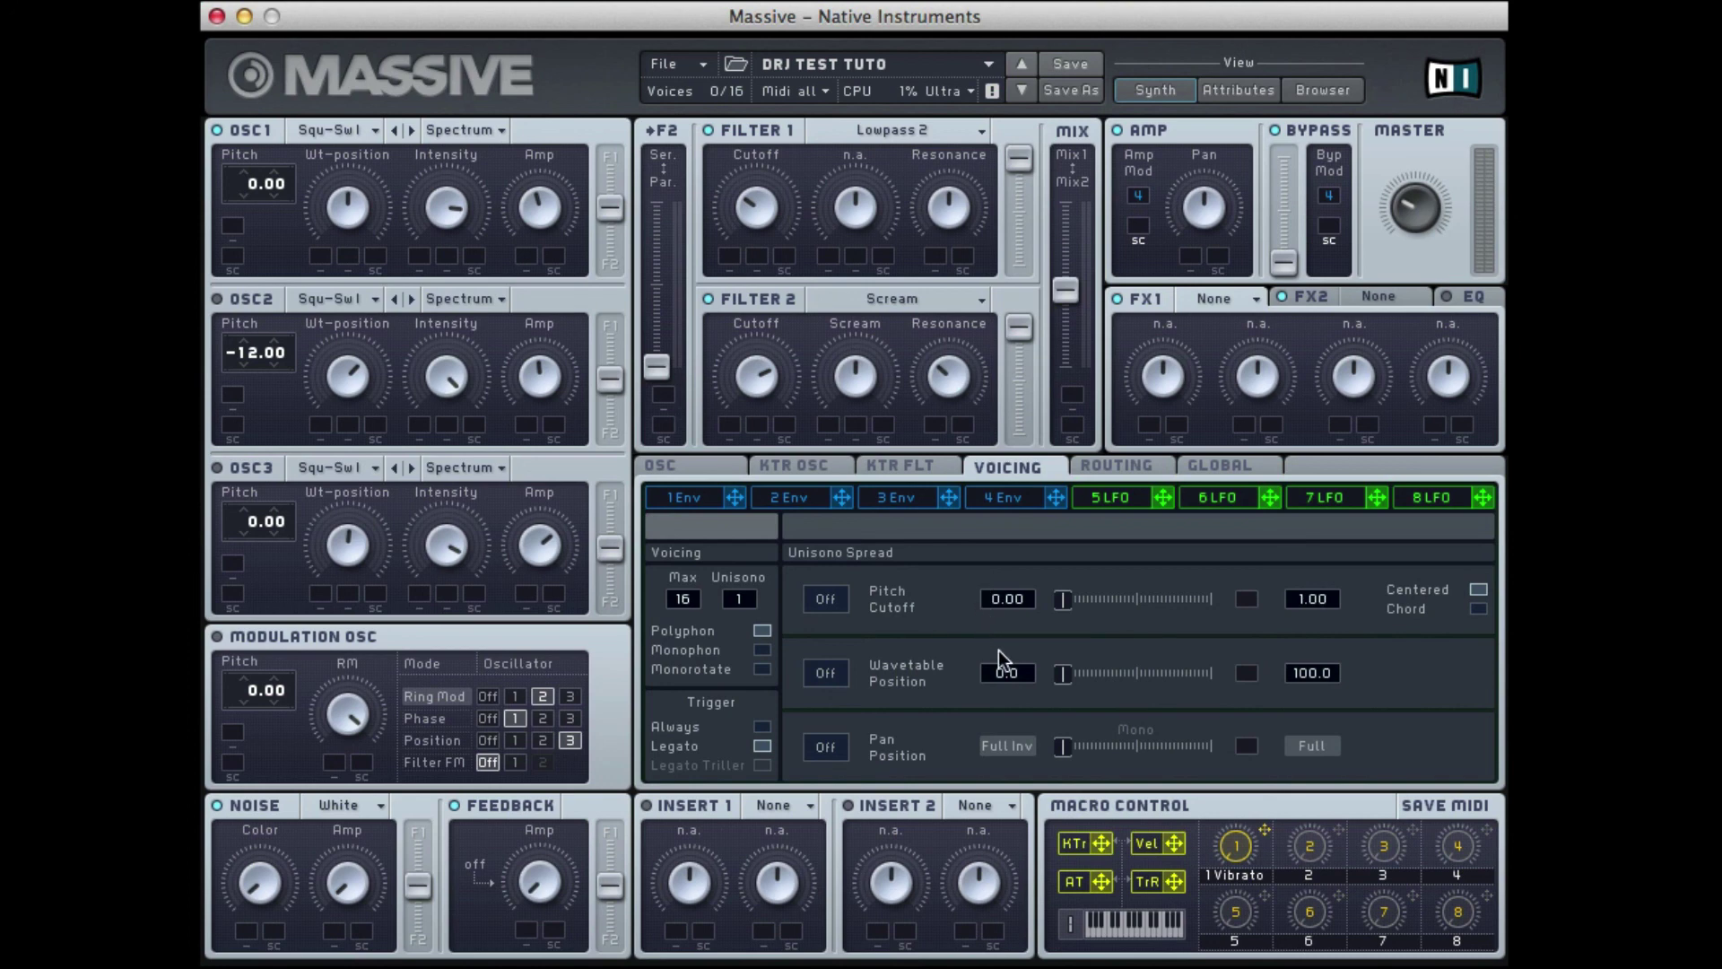
click(1116, 468)
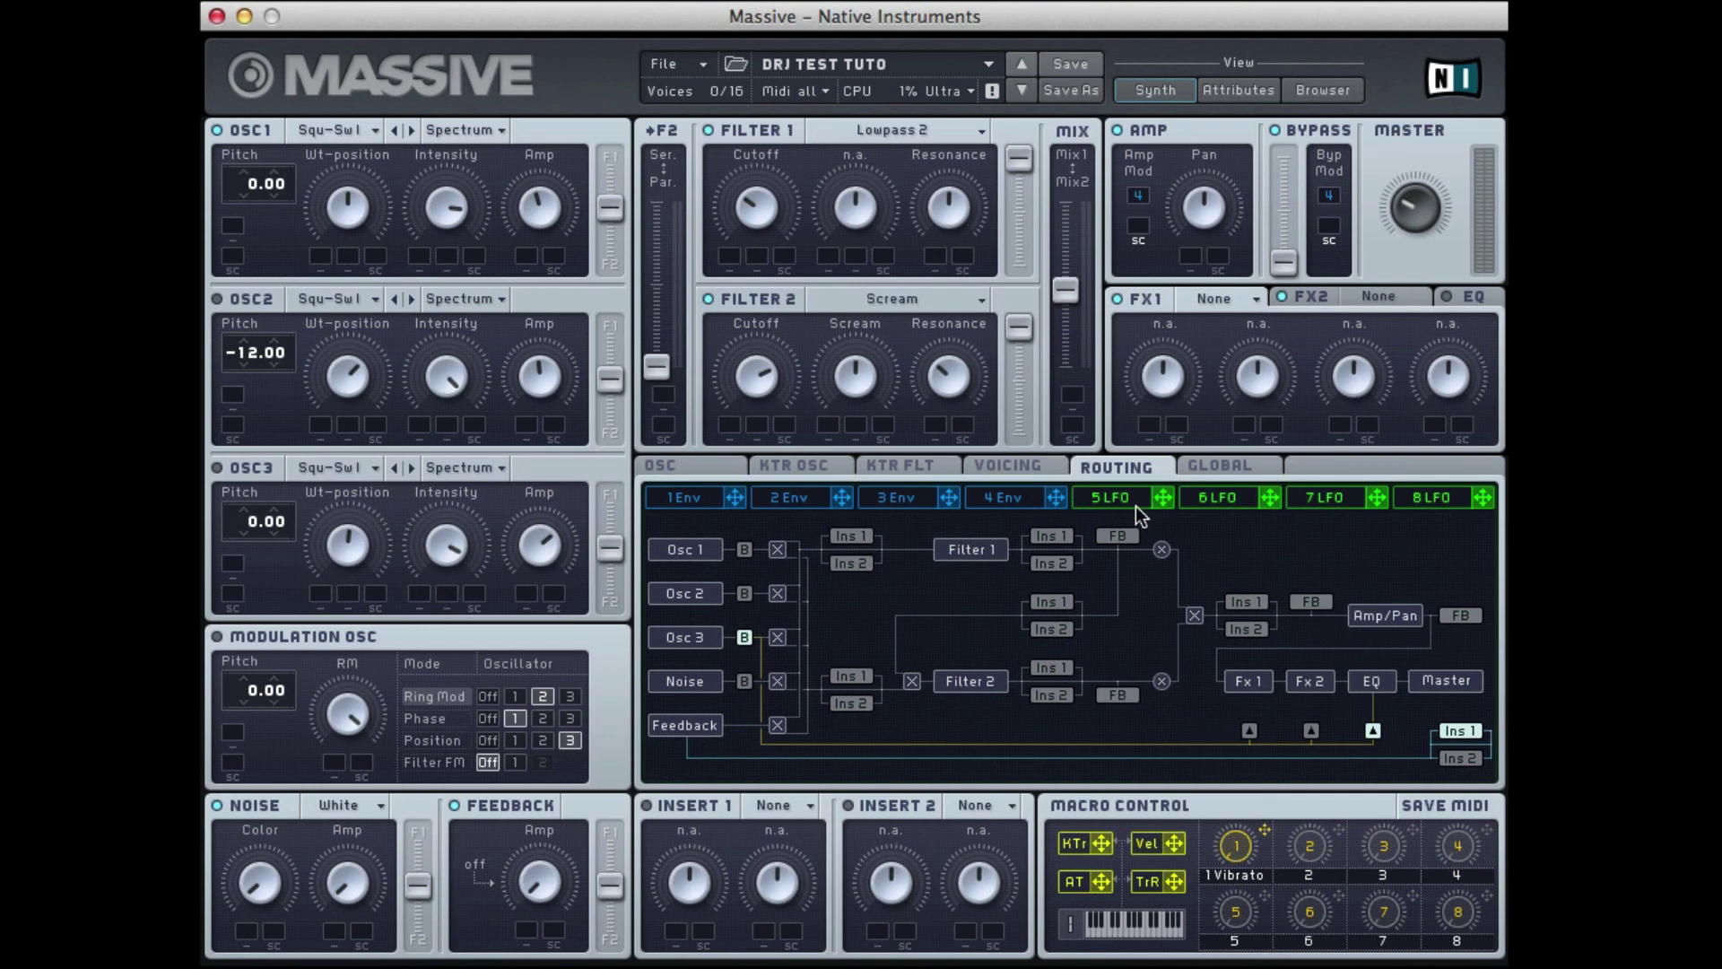
Examine the global page's tune and preset BPM settings, and compare its quality settings with the header's quality options.
click(1218, 466)
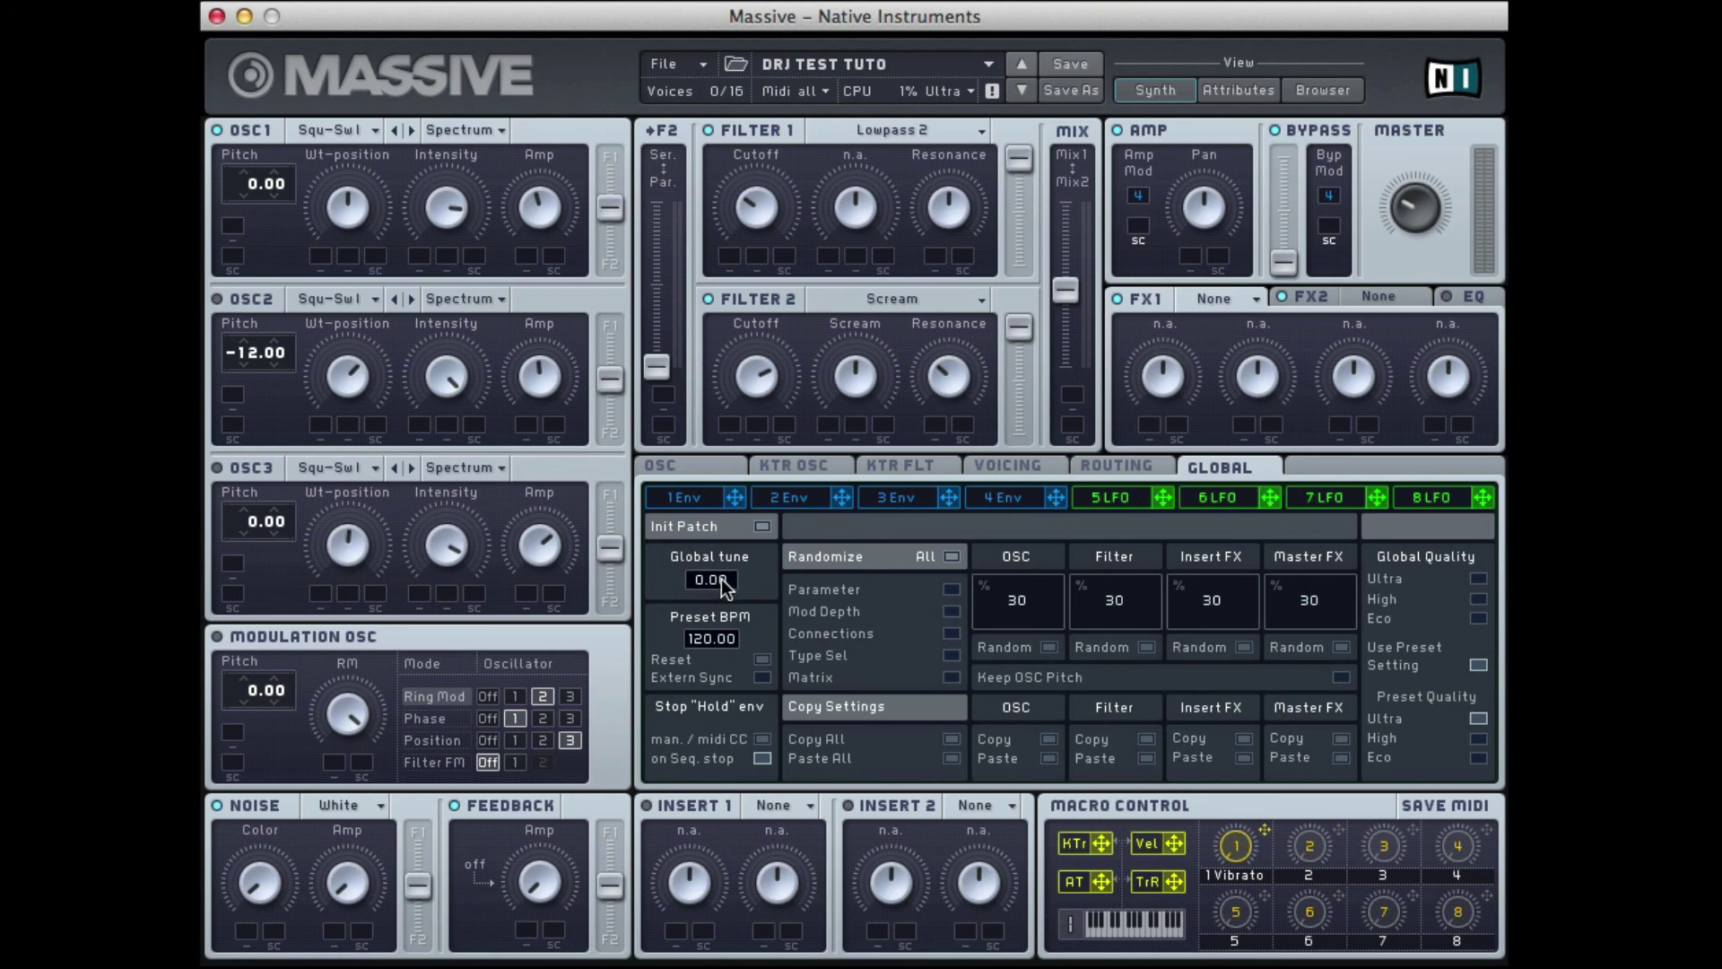
drag(718, 583, 719, 588)
drag(718, 650, 723, 581)
click(972, 91)
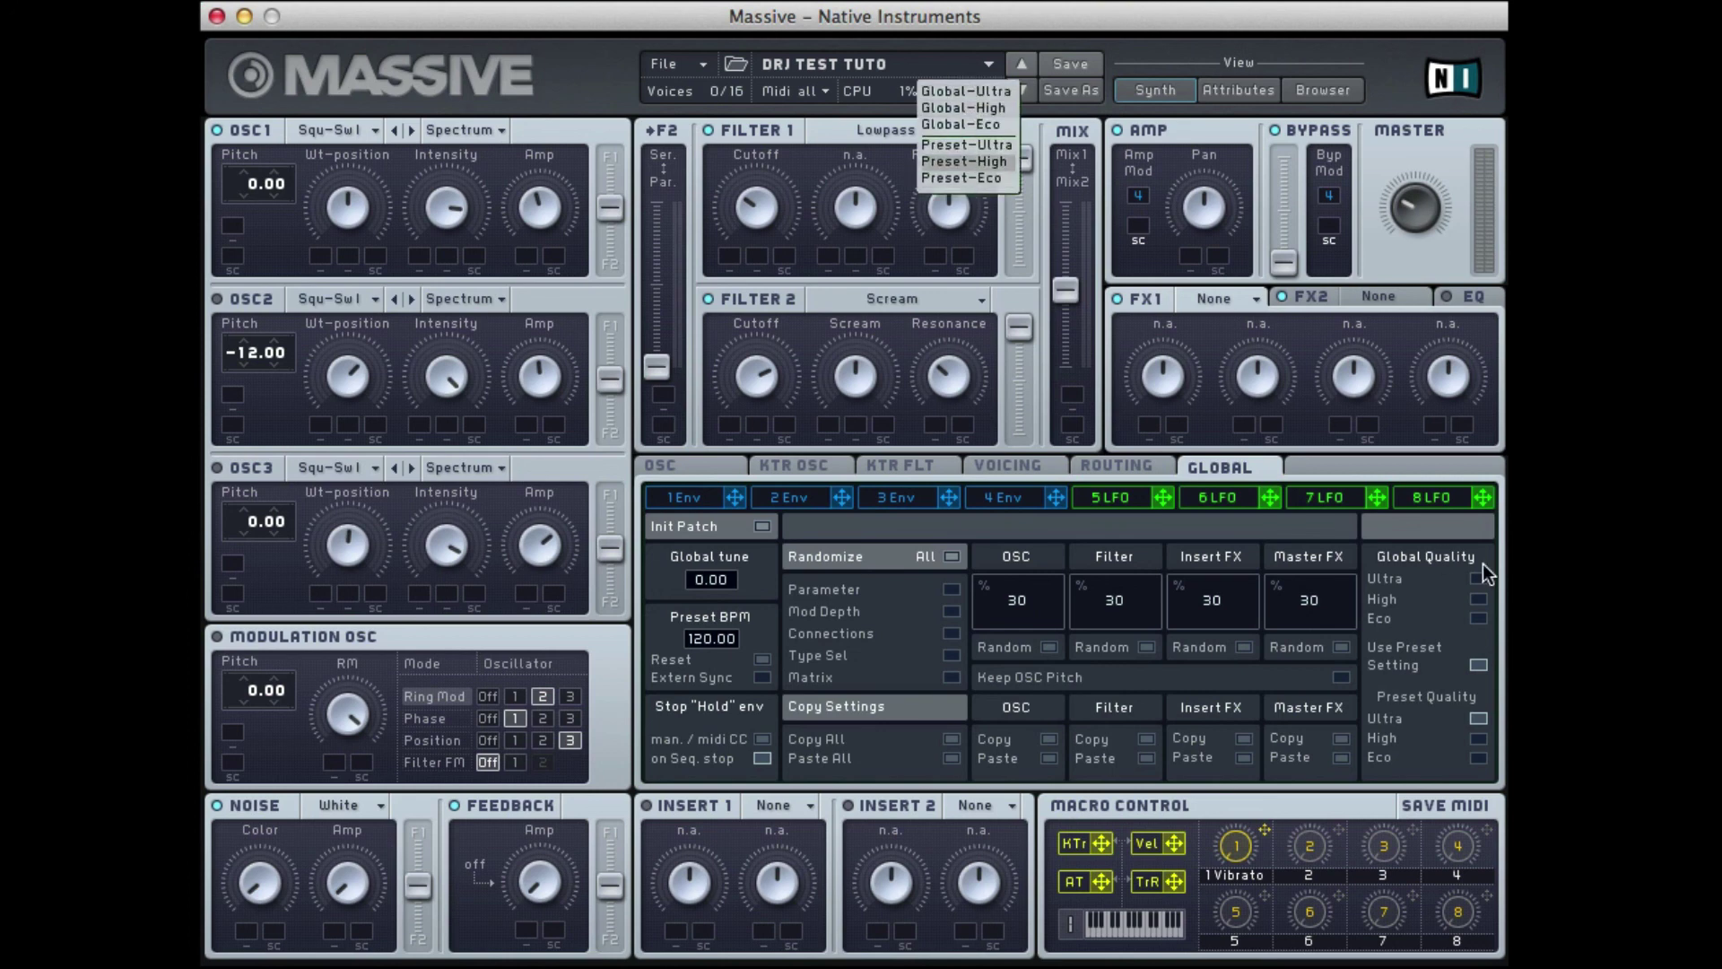
click(1445, 599)
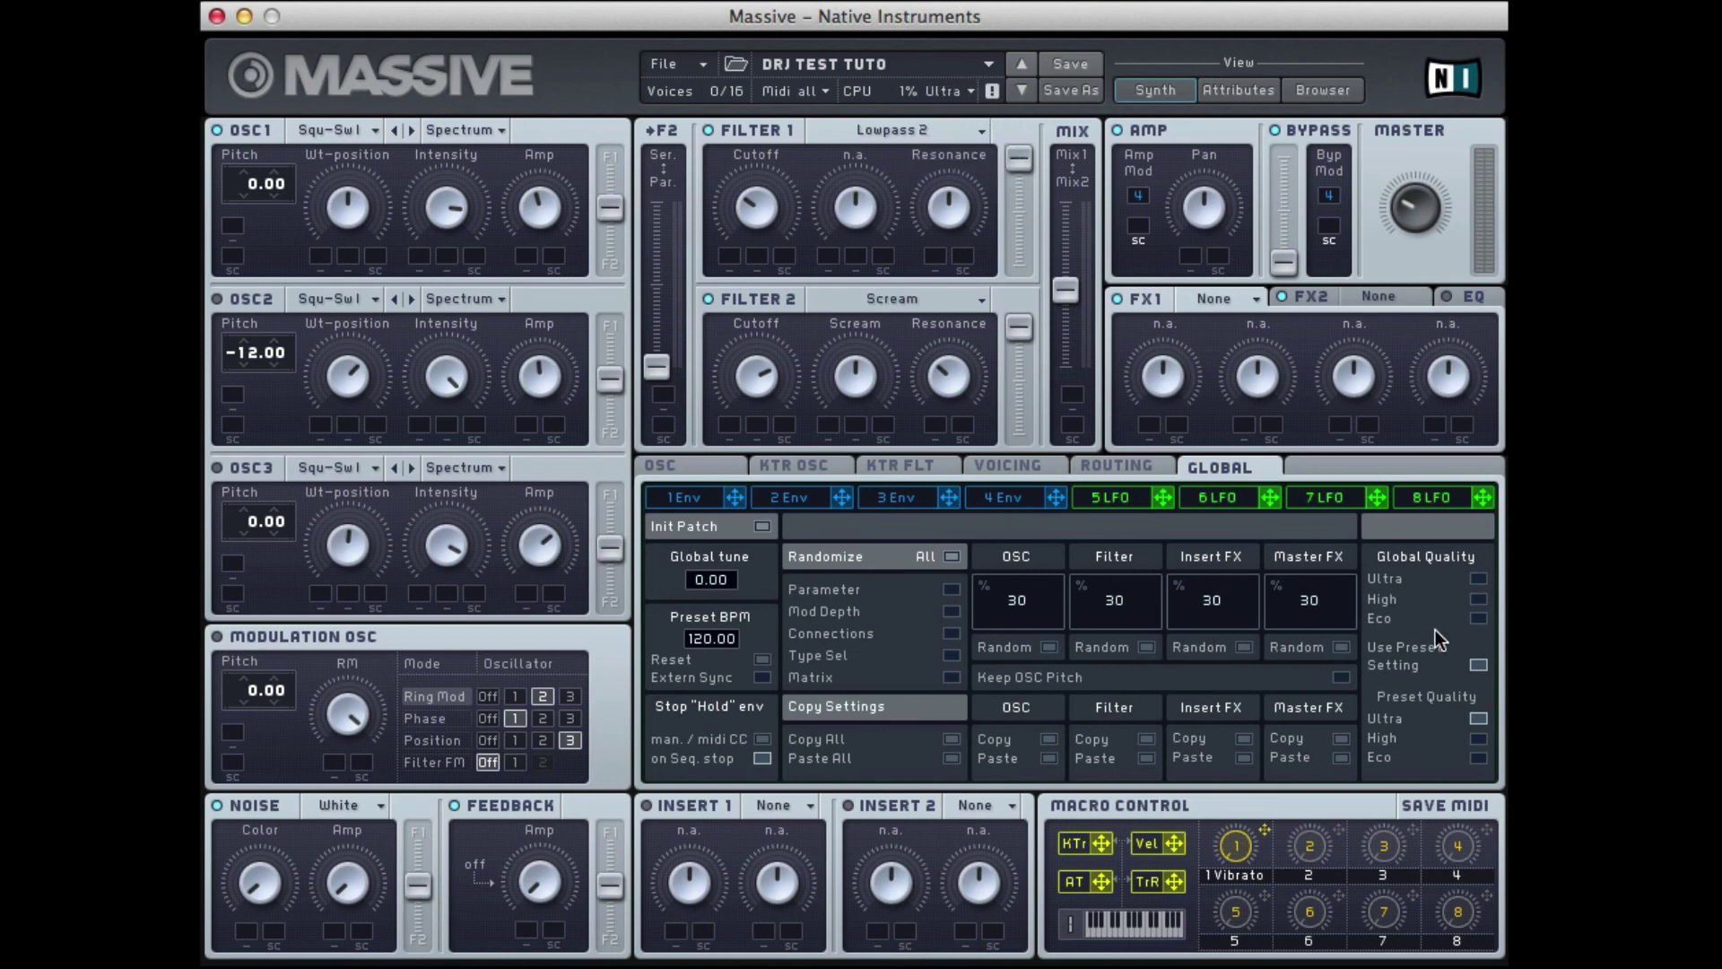